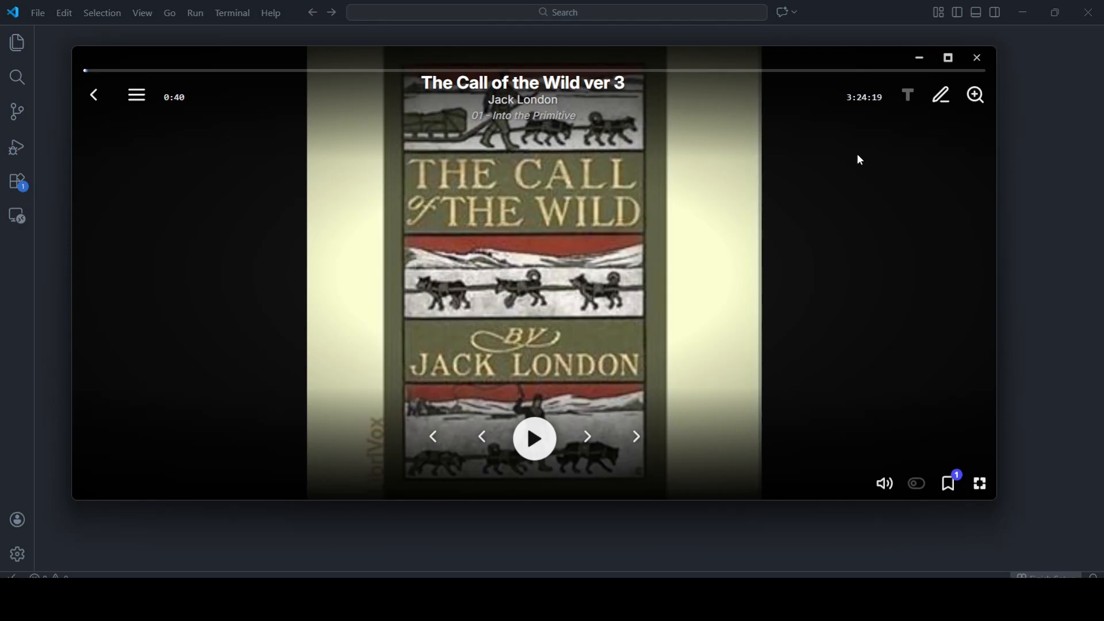
- Open the Illumination Editor for the audiobook and look over its timeline from start to end
click(942, 97)
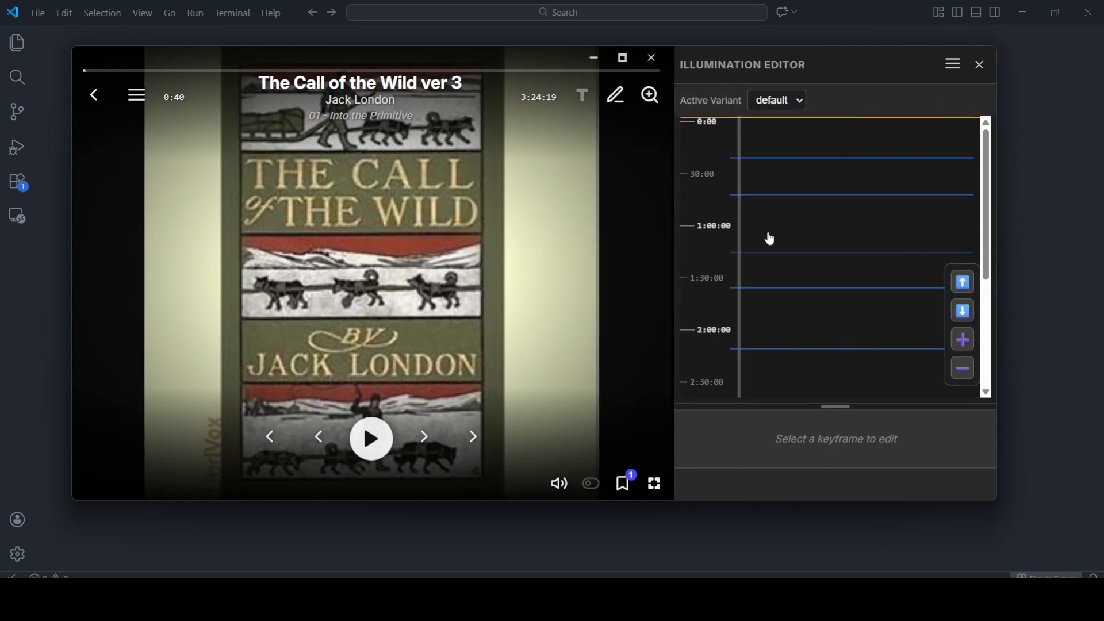
scroll(769, 237, down, 4)
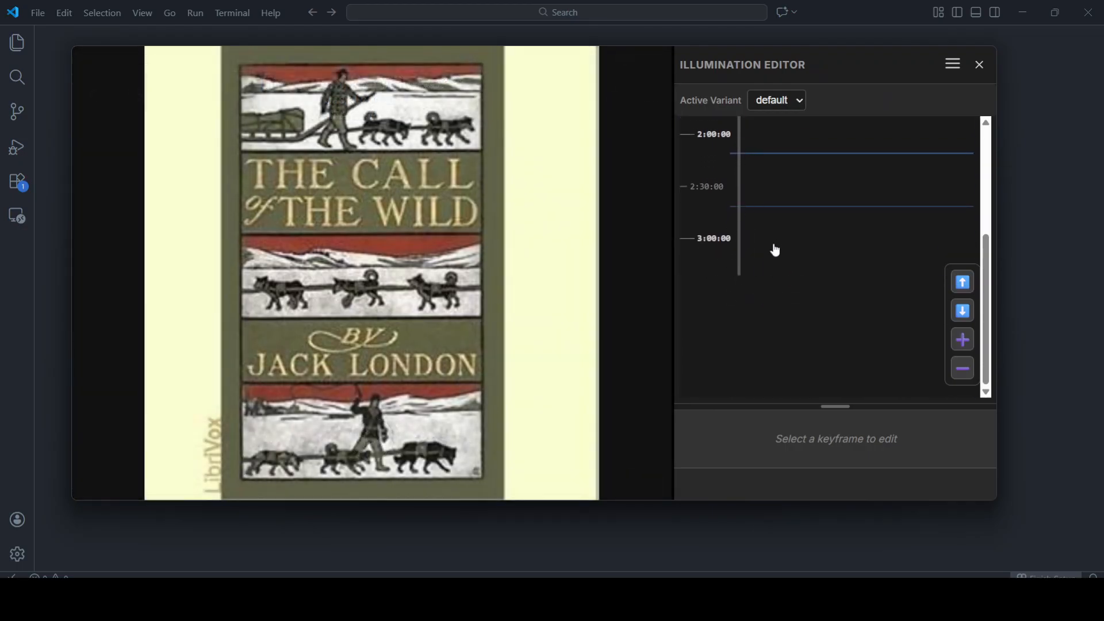
scroll(771, 249, up, 4)
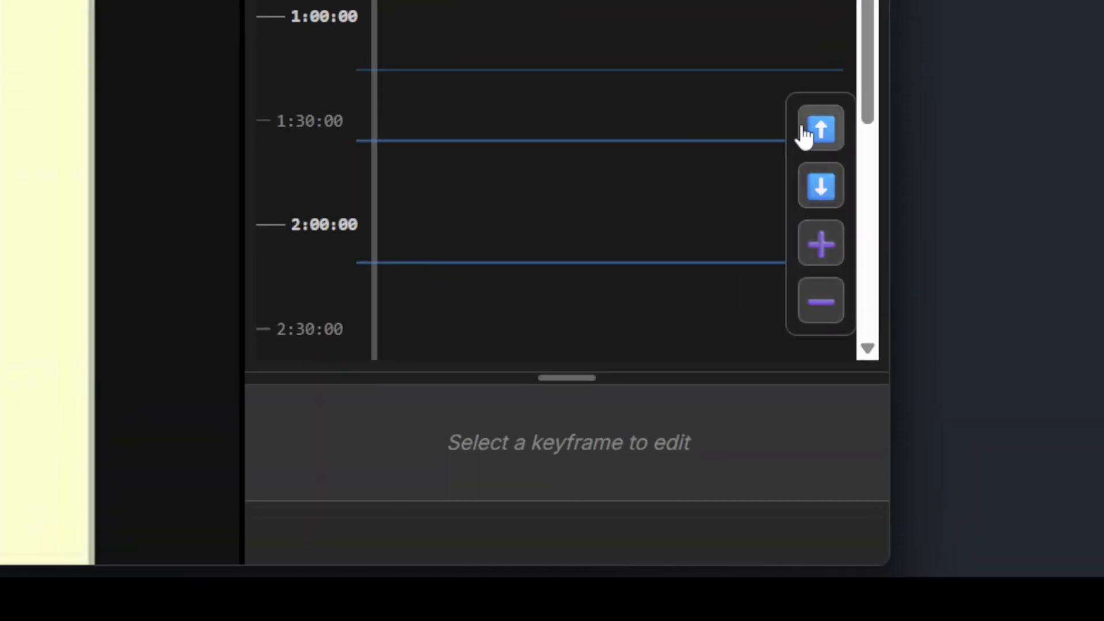
- Examine the audiobook timeline's time markings and chapter lines at several zoom levels, ending back at its start
click(827, 260)
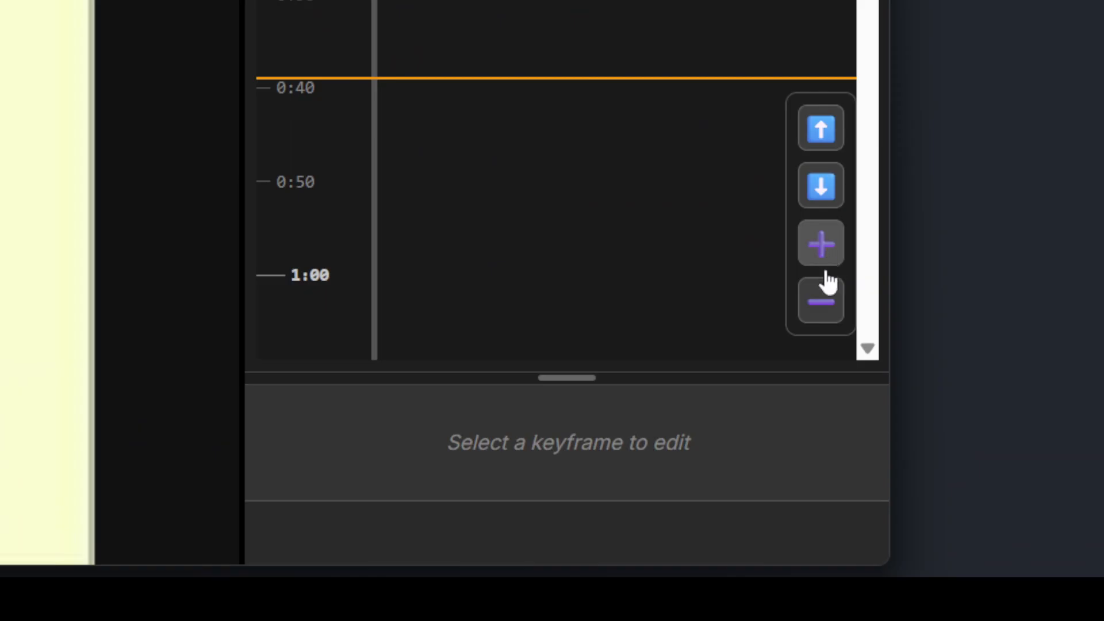
click(832, 316)
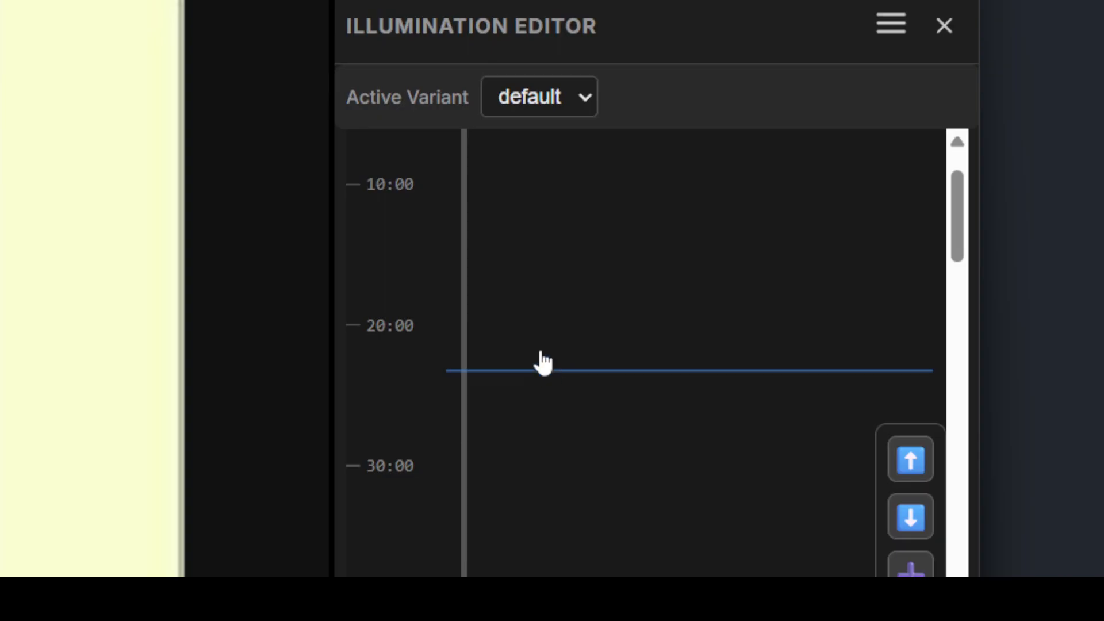
scroll(538, 363, up, 5)
scroll(543, 363, up, 8)
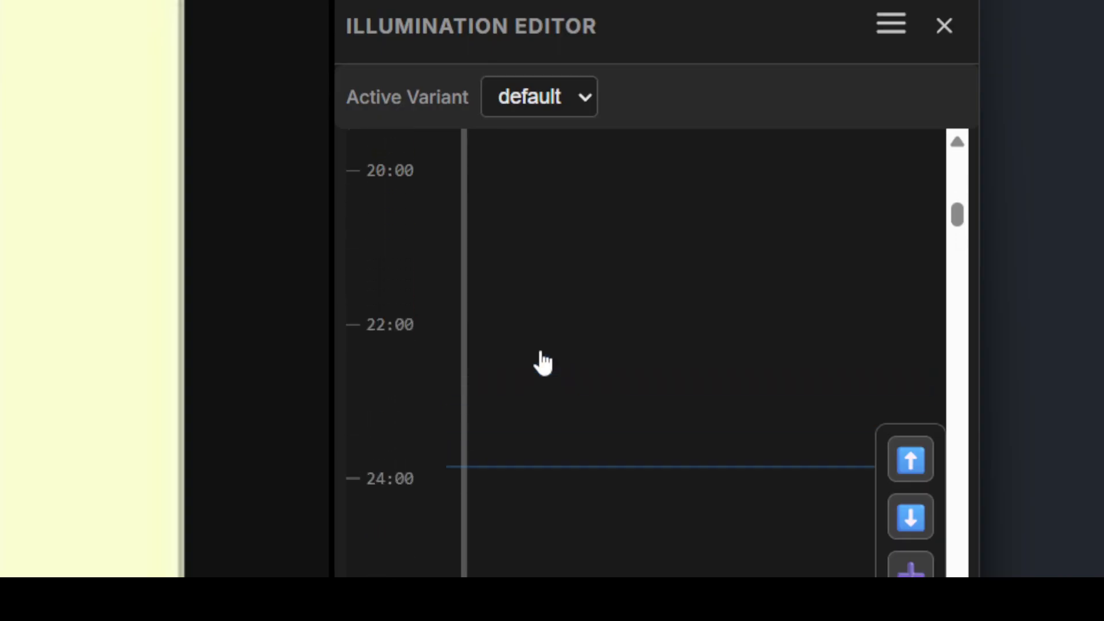
scroll(555, 370, up, 5)
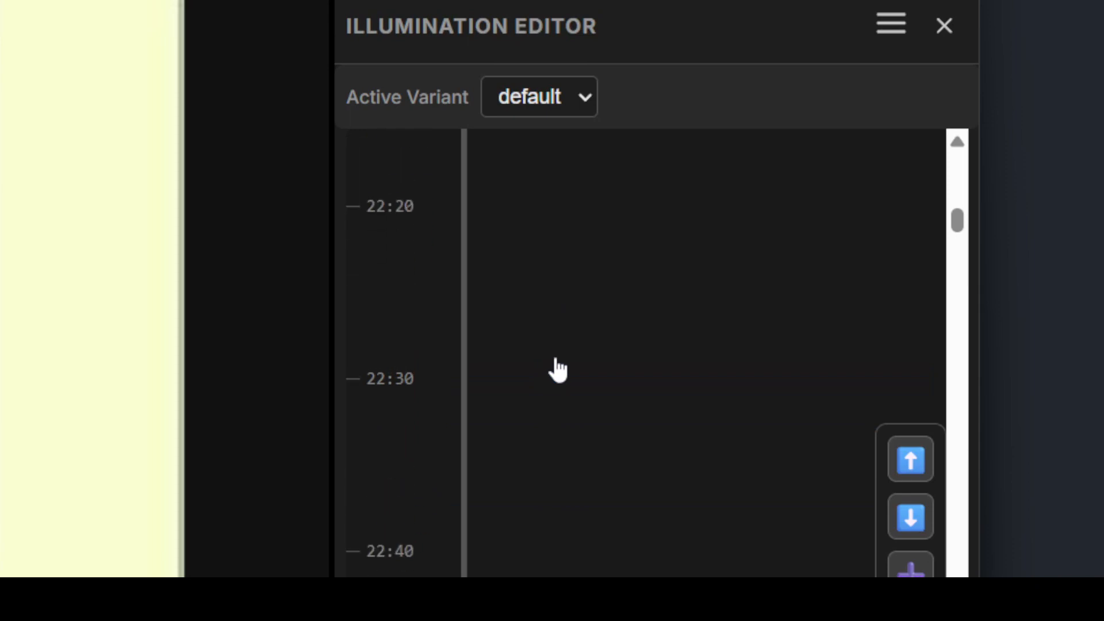
scroll(561, 368, down, 4)
scroll(560, 369, down, 4)
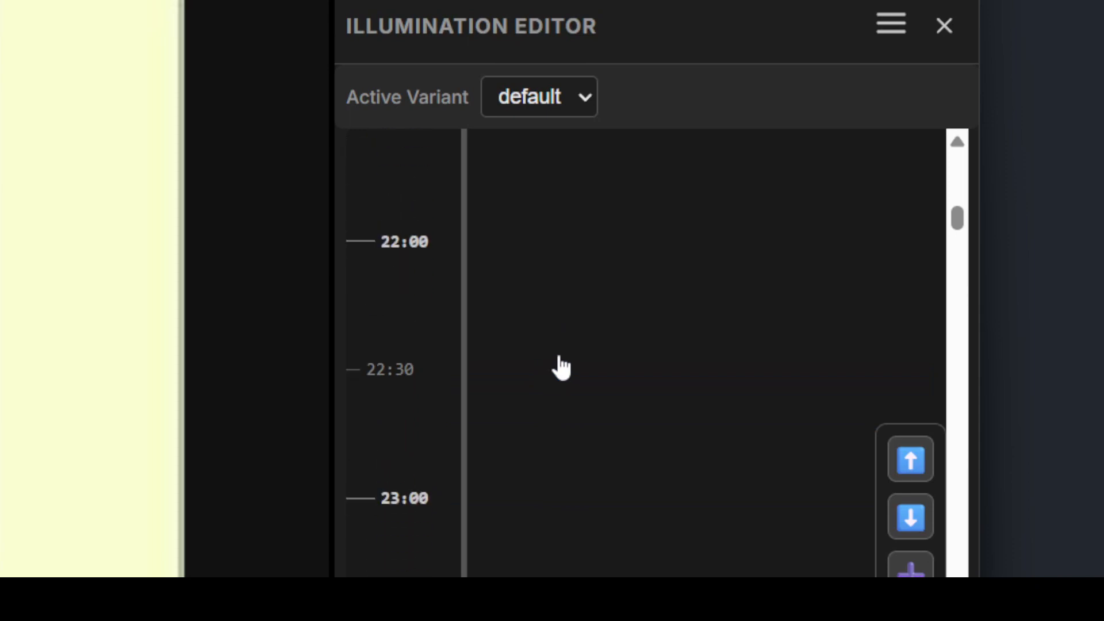
scroll(563, 369, up, 3)
scroll(609, 379, up, 7)
scroll(666, 379, up, 20)
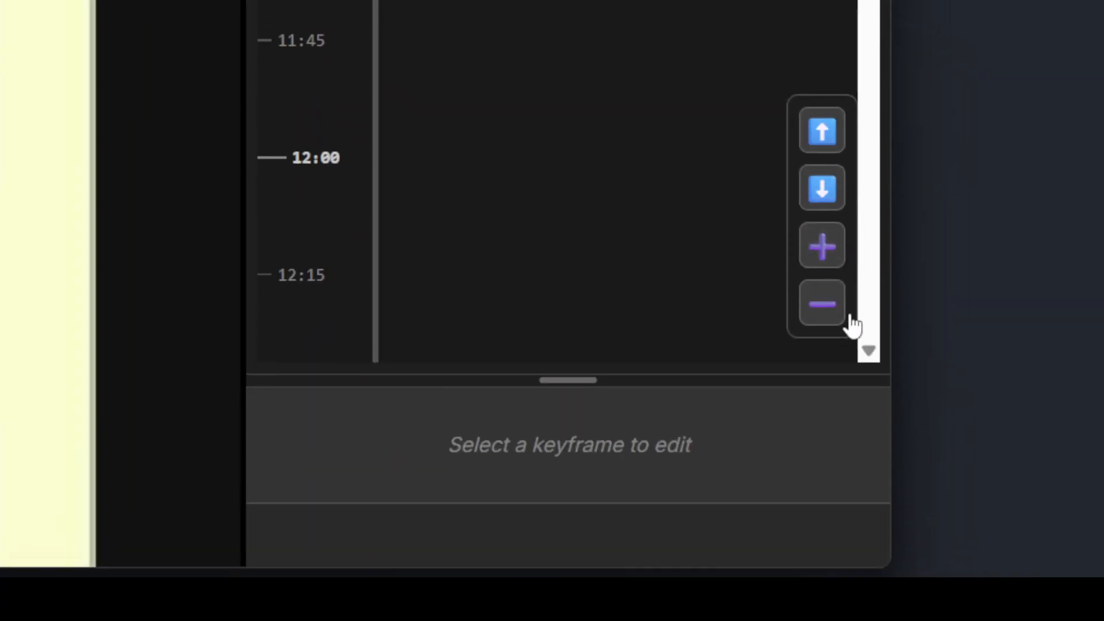
click(823, 290)
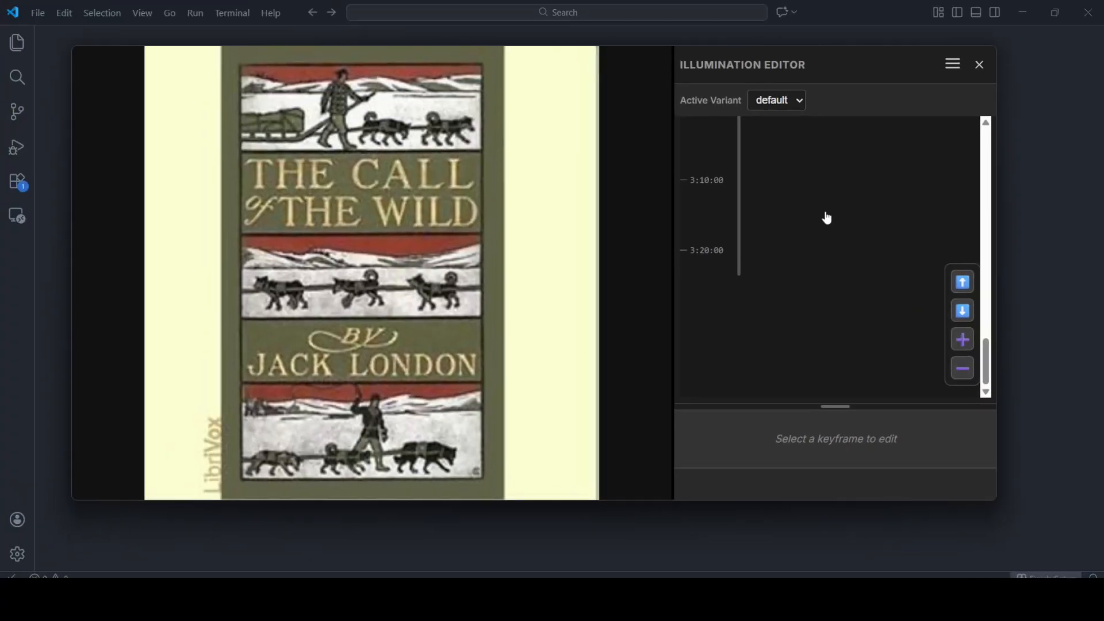
scroll(833, 196, up, 20)
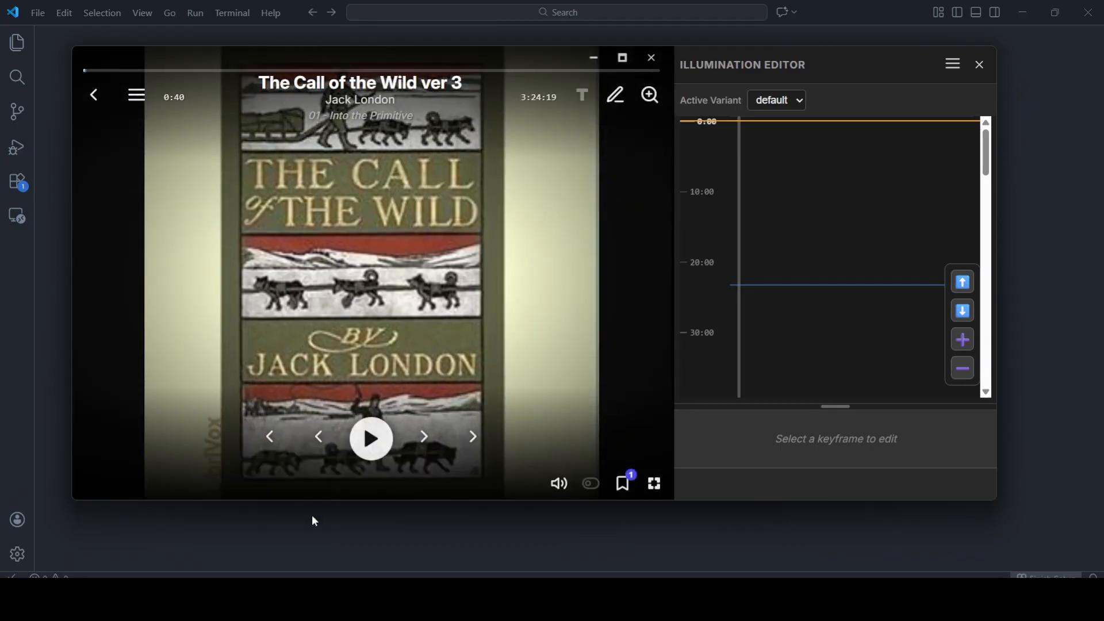
- Add the vintage St. Bernard postcard from the browser's image results to the player as a keyframe at 0:40, and minimize the browser
click(273, 520)
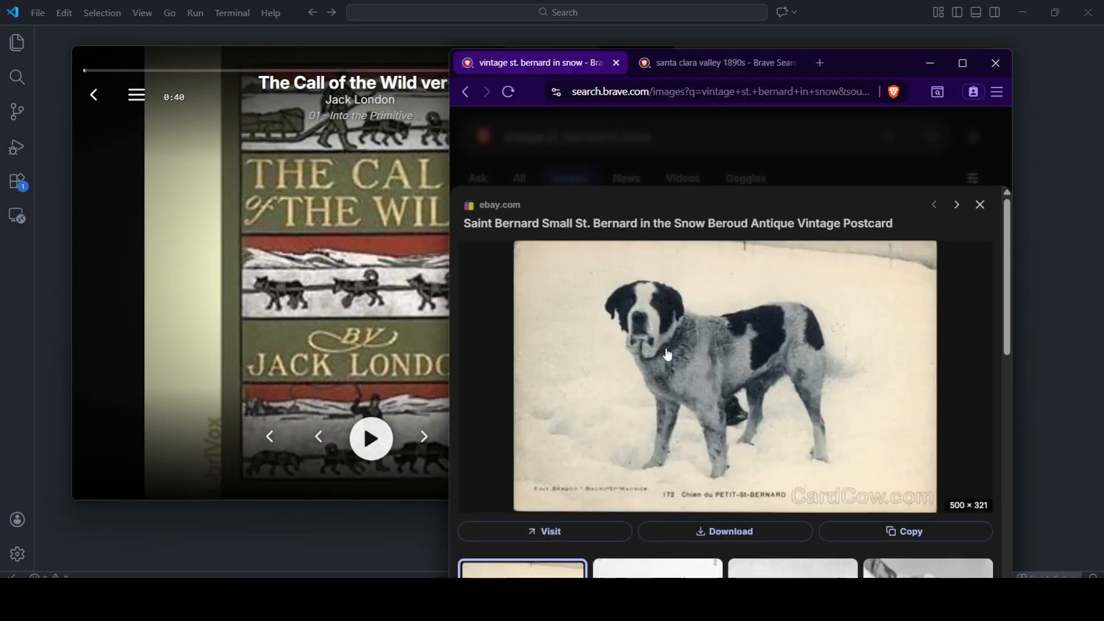
drag(688, 362, 339, 271)
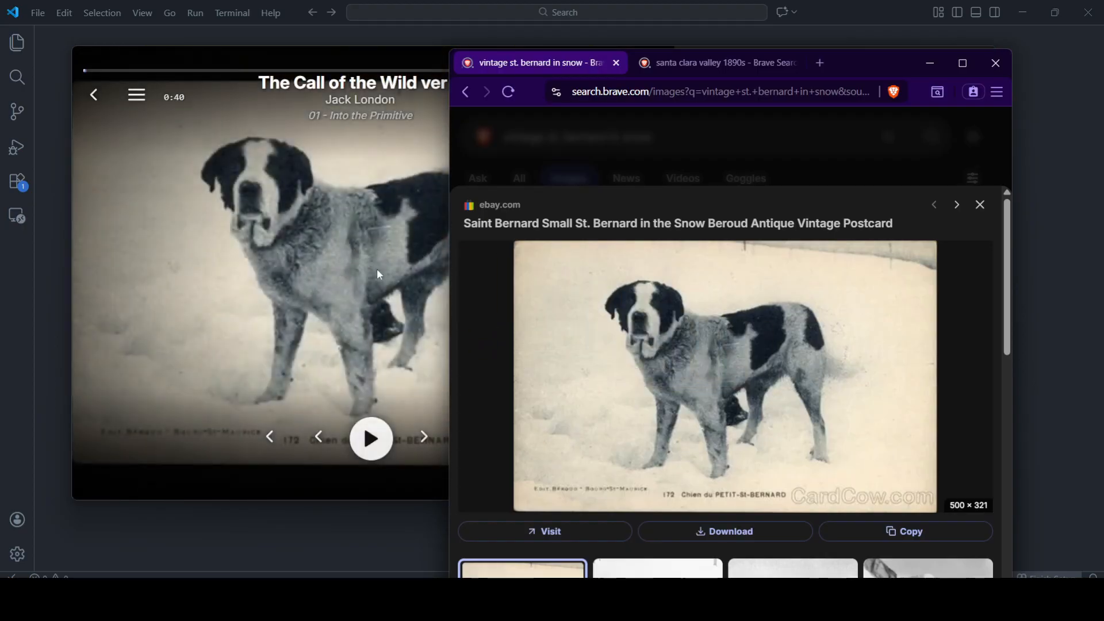
click(378, 56)
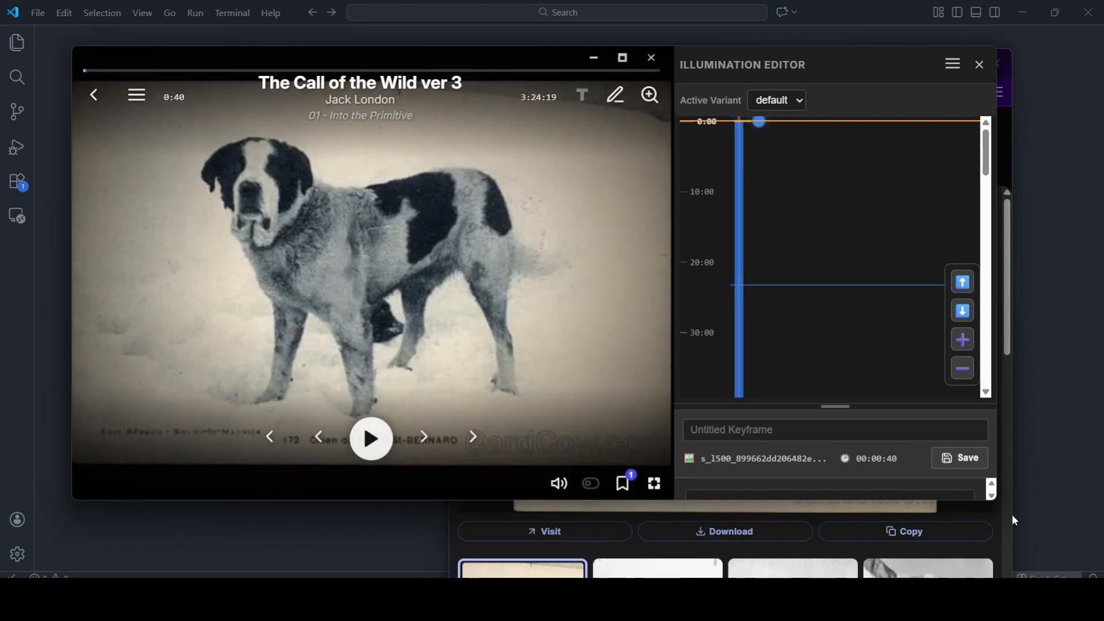
click(1009, 512)
click(929, 62)
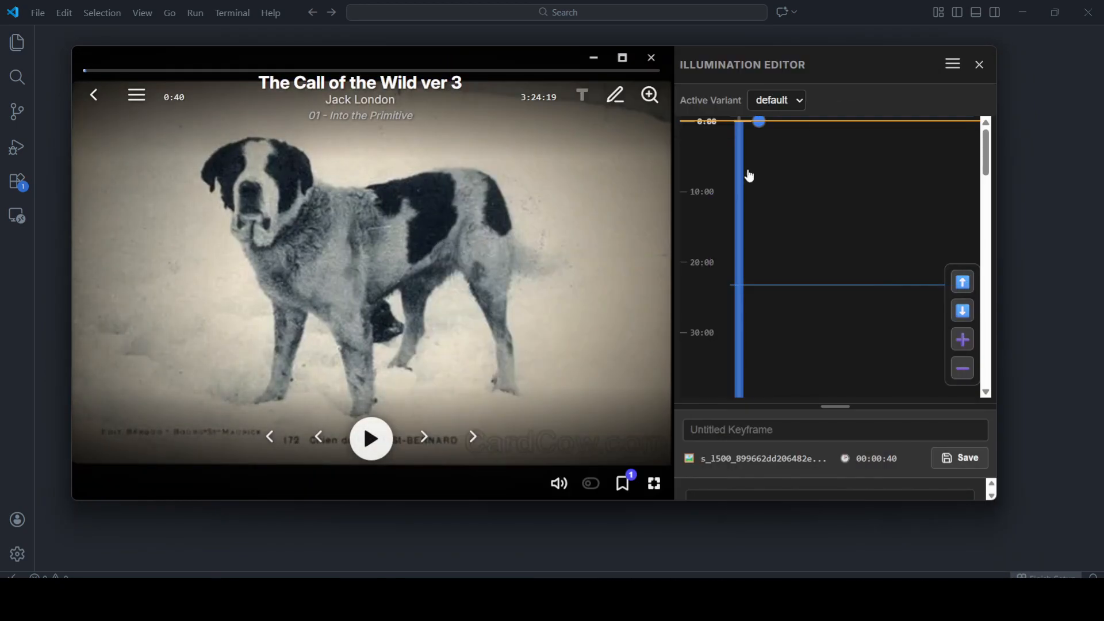
- Inspect how far the new keyframe's span runs along the timeline and how its image fits a resized player window
scroll(788, 198, down, 7)
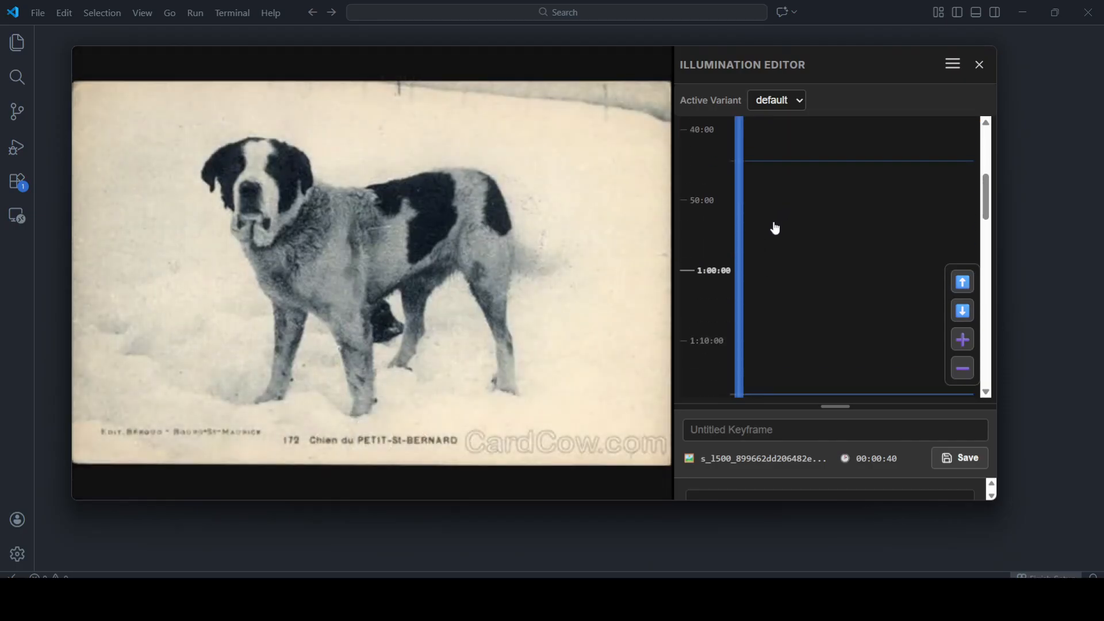
scroll(770, 241, down, 12)
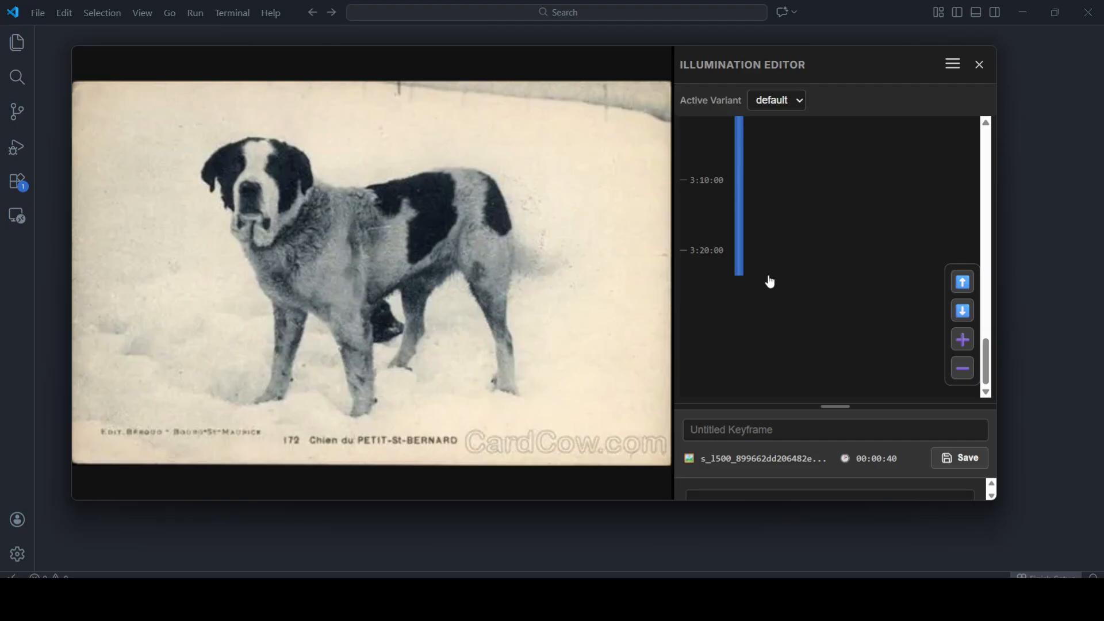
scroll(776, 278, up, 15)
scroll(780, 277, up, 5)
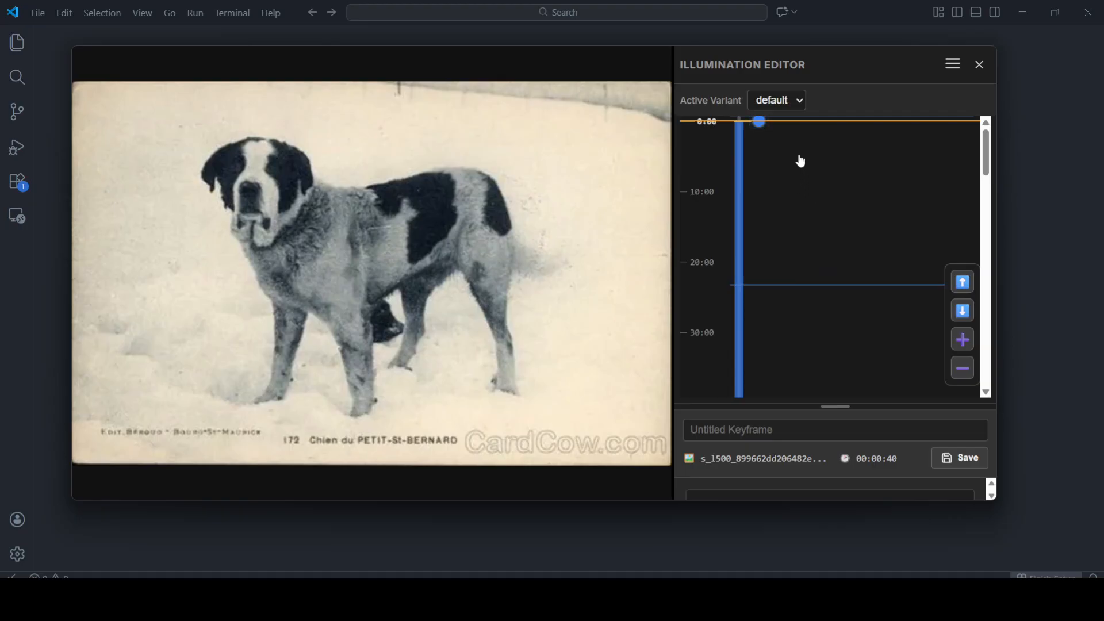
mouse_move(592, 125)
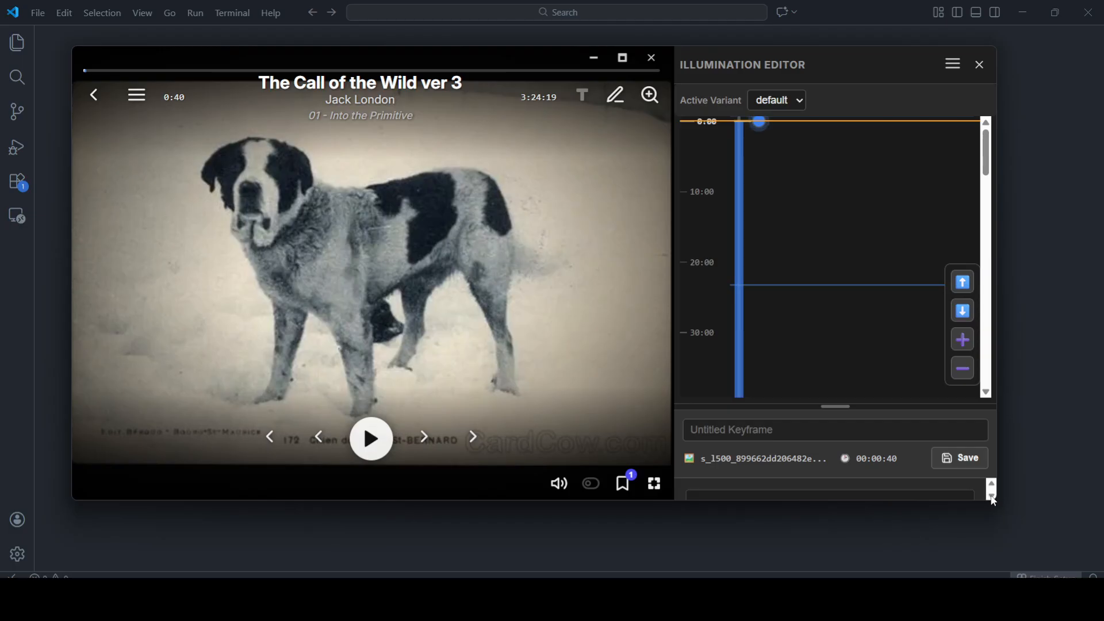
drag(993, 500, 1015, 482)
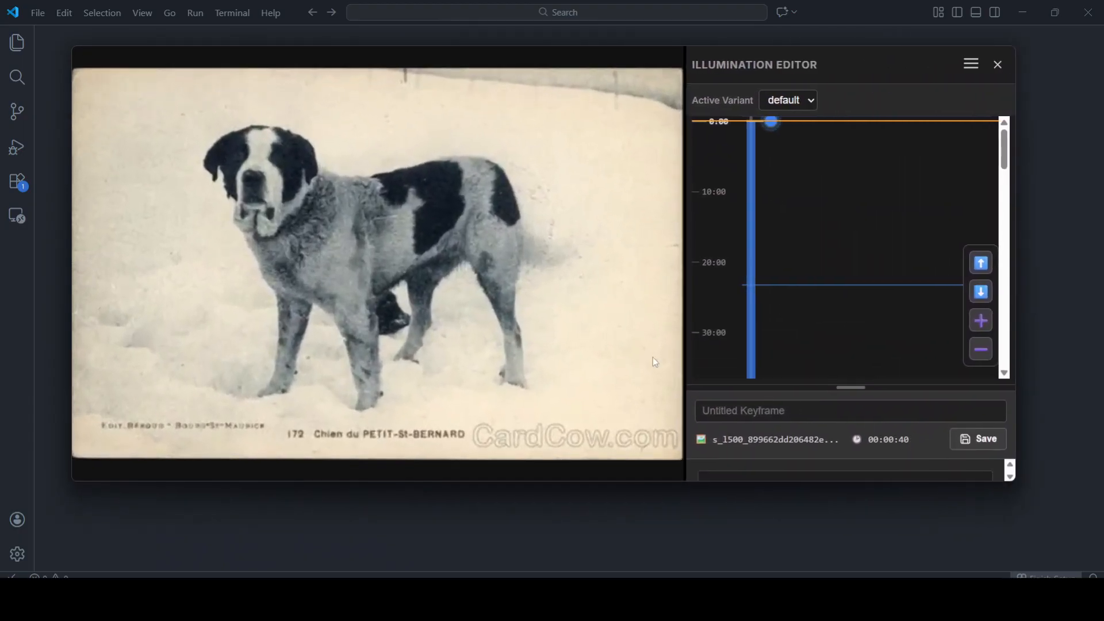
mouse_move(589, 336)
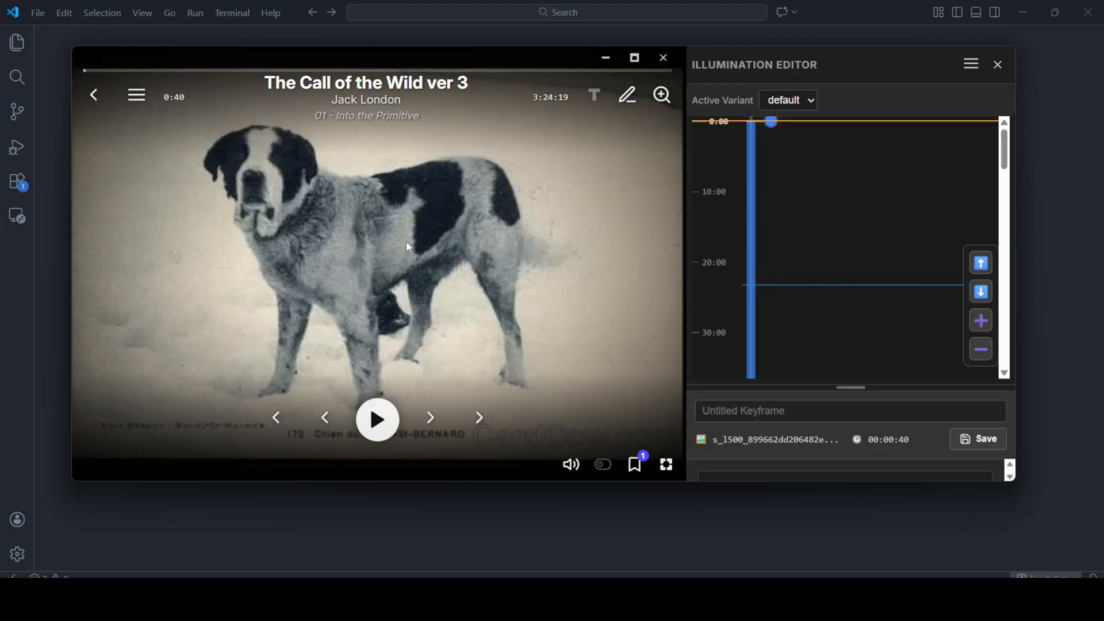
- Enlarge and reposition the keyframe image to frame the dog's head, save that view, and leave the view adjustment mode
click(662, 95)
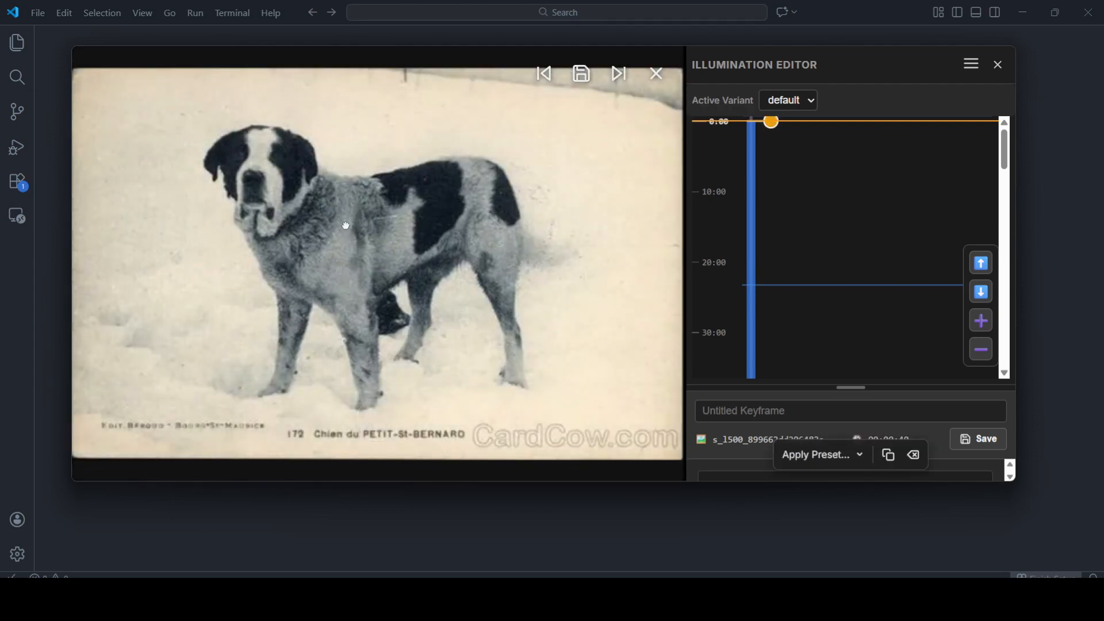
drag(345, 226, 448, 275)
scroll(348, 222, up, 7)
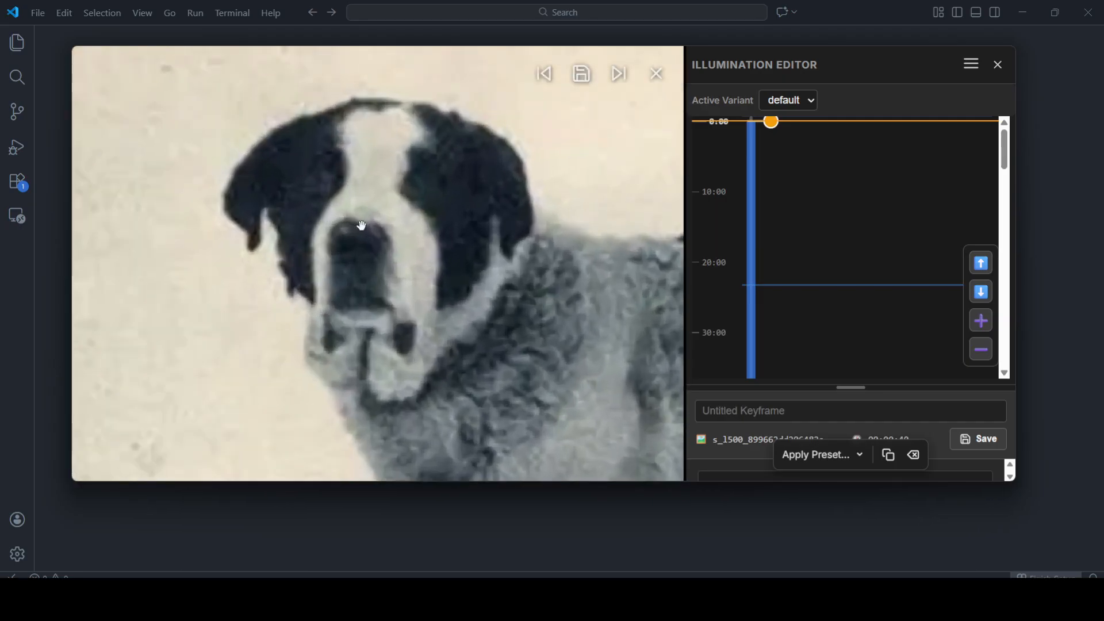
drag(361, 225, 370, 285)
scroll(369, 288, up, 3)
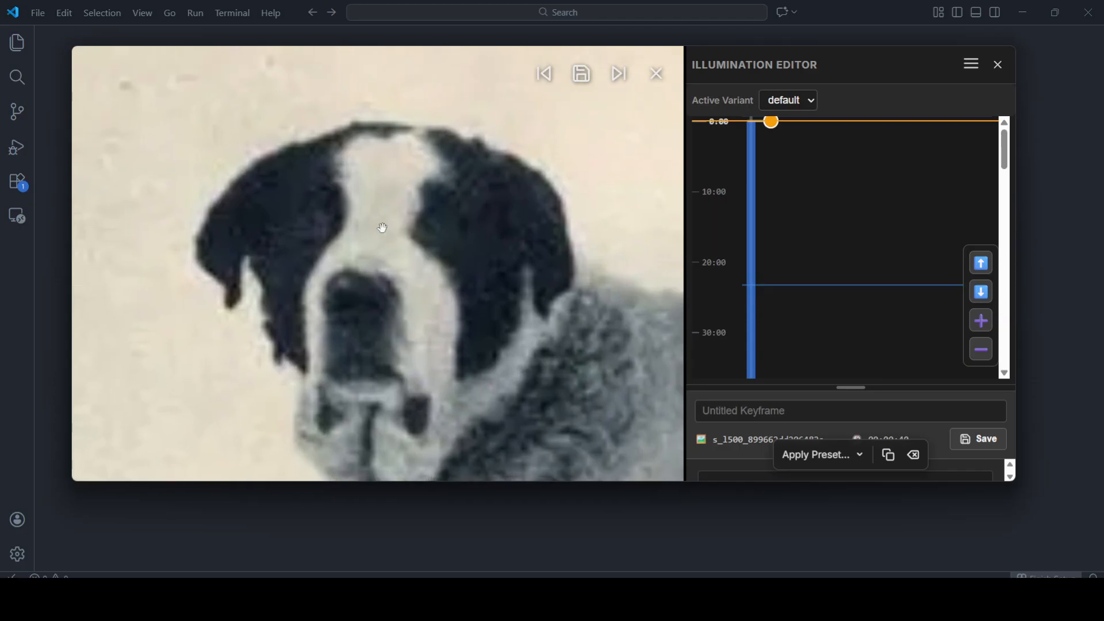
click(581, 73)
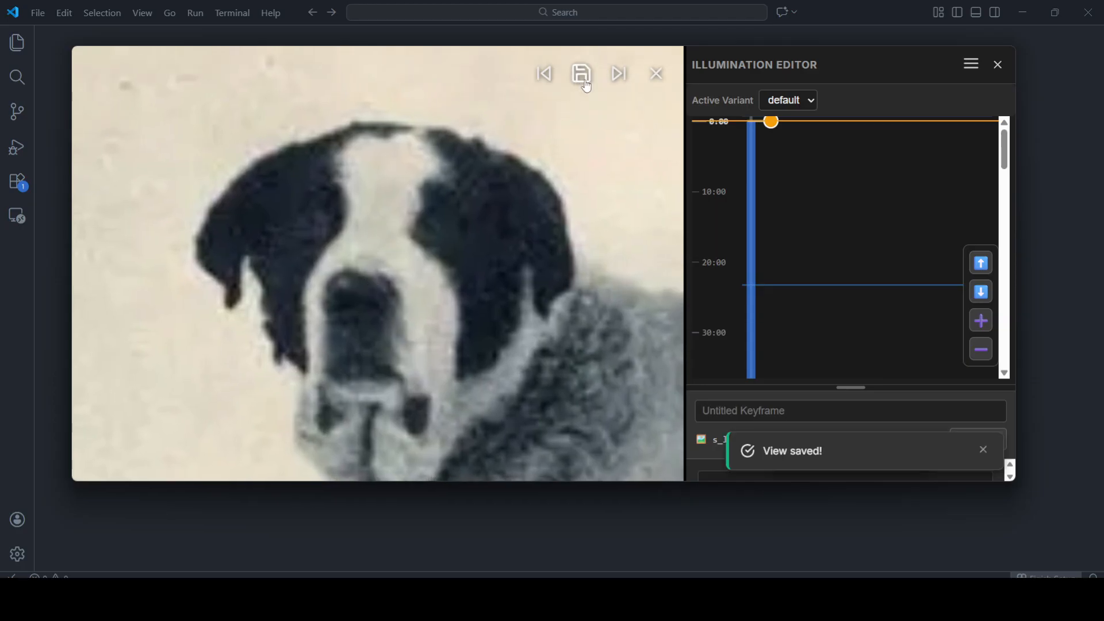
click(657, 75)
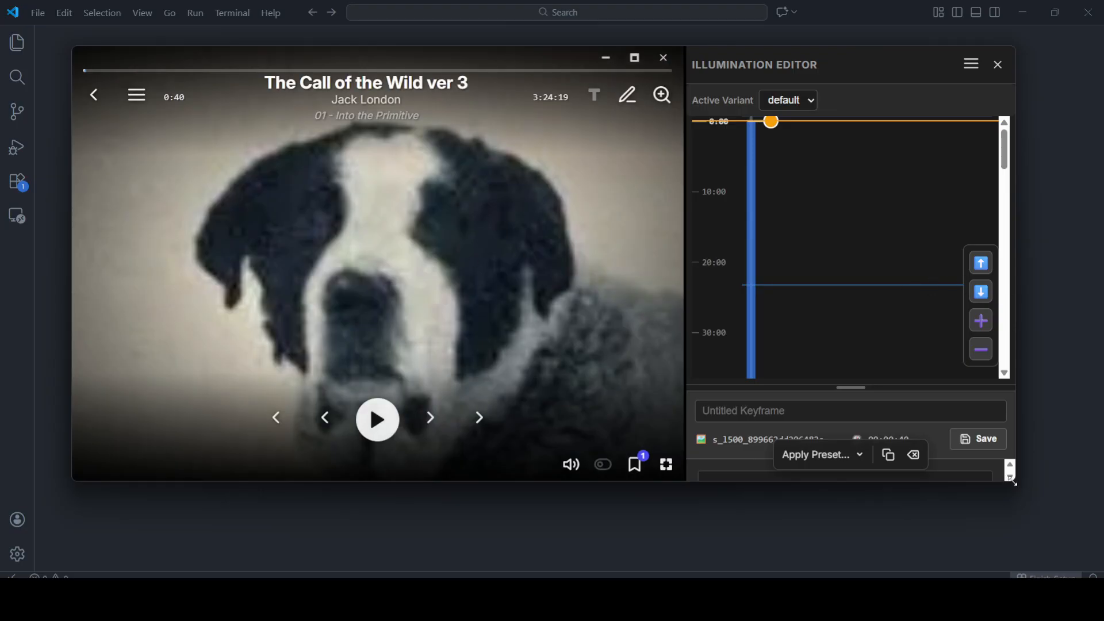
- Make the player window narrower and taller to check how the saved close-up is framed
drag(1013, 483, 945, 520)
mouse_move(515, 303)
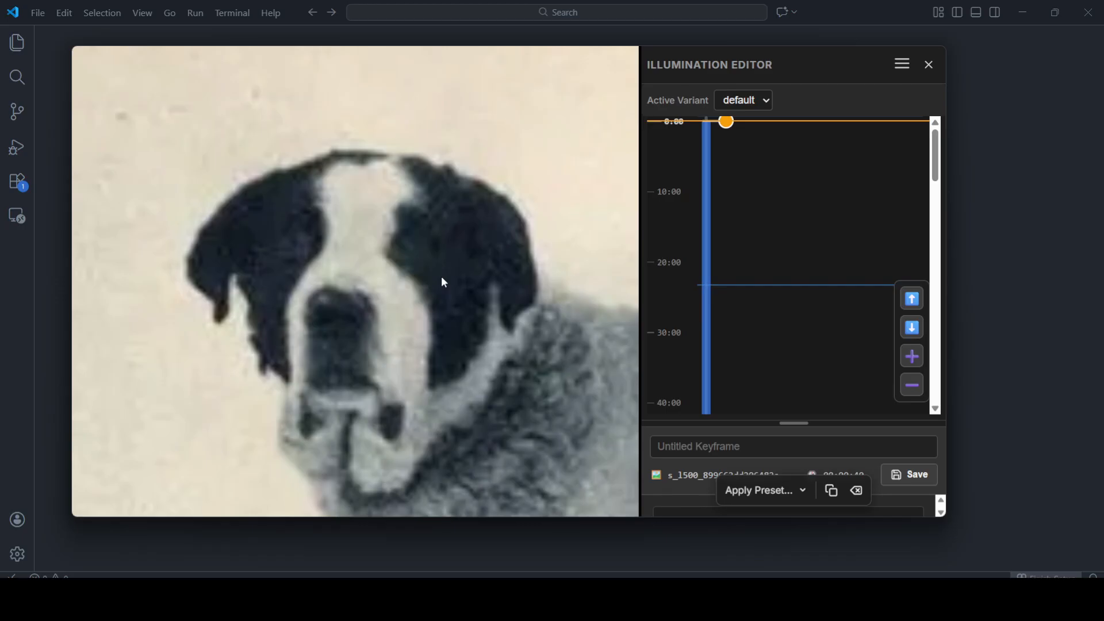
mouse_move(448, 279)
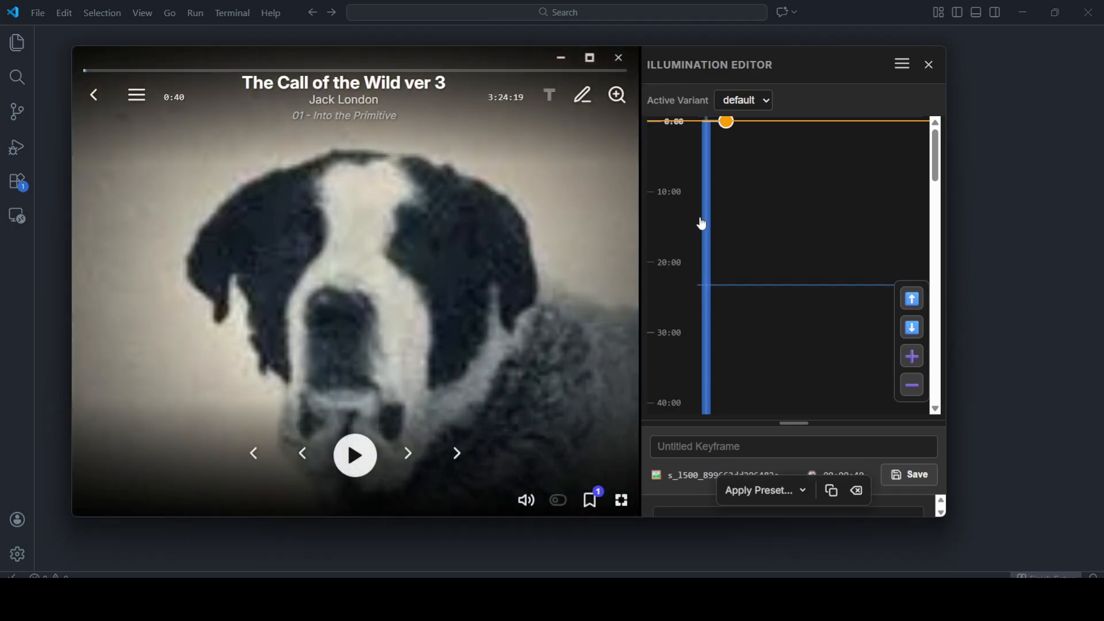
- Duplicate the keyframe at 0:40 on the magnified timeline
scroll(750, 161, up, 5)
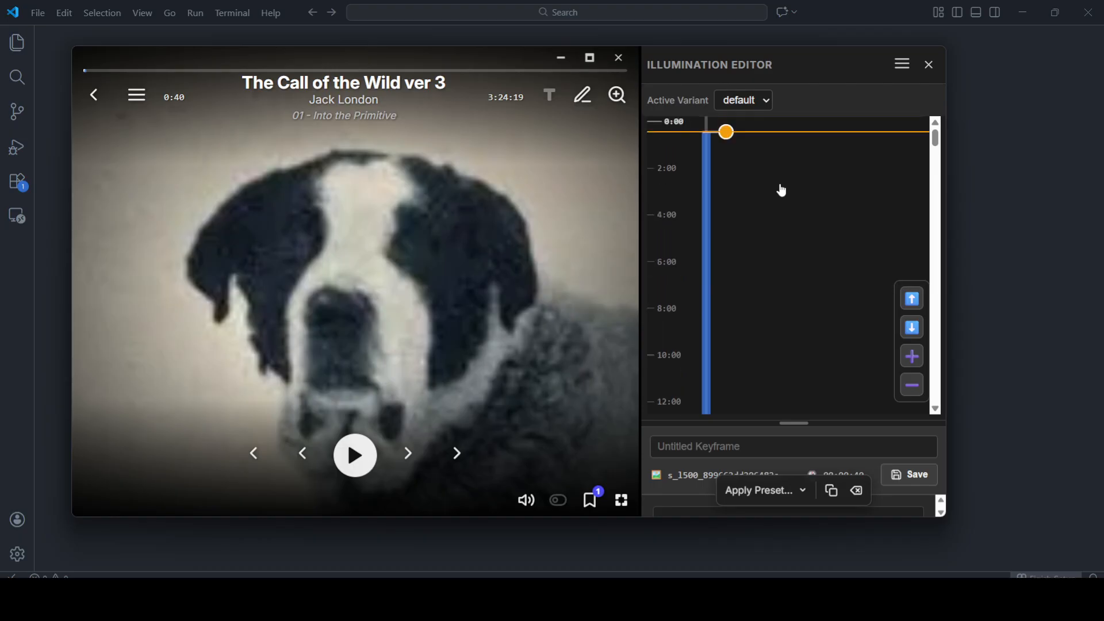
scroll(741, 152, up, 4)
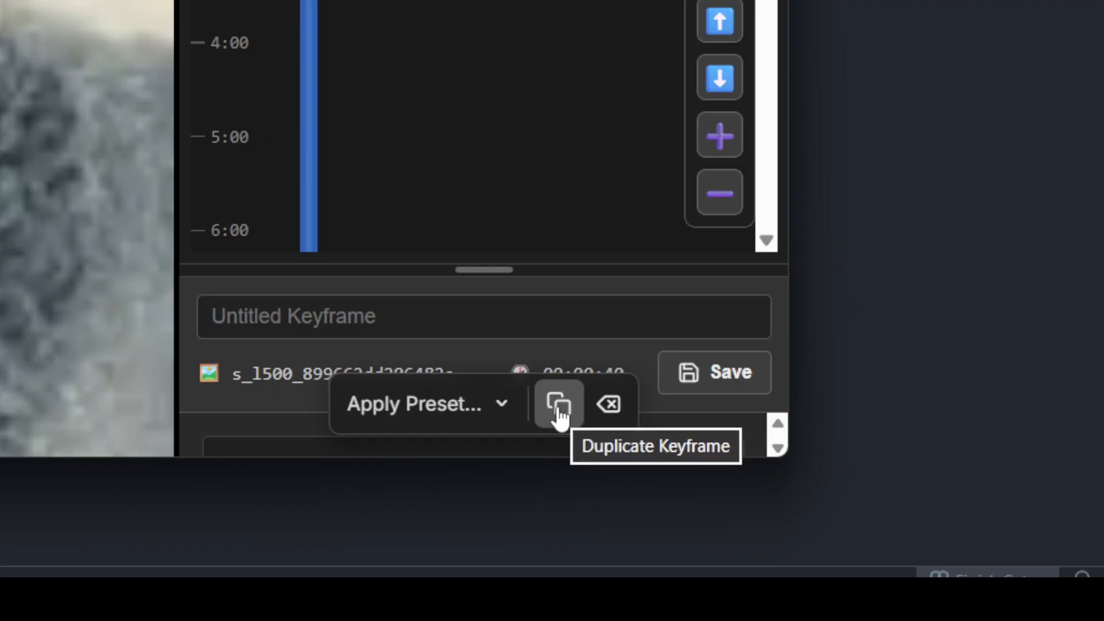
click(559, 406)
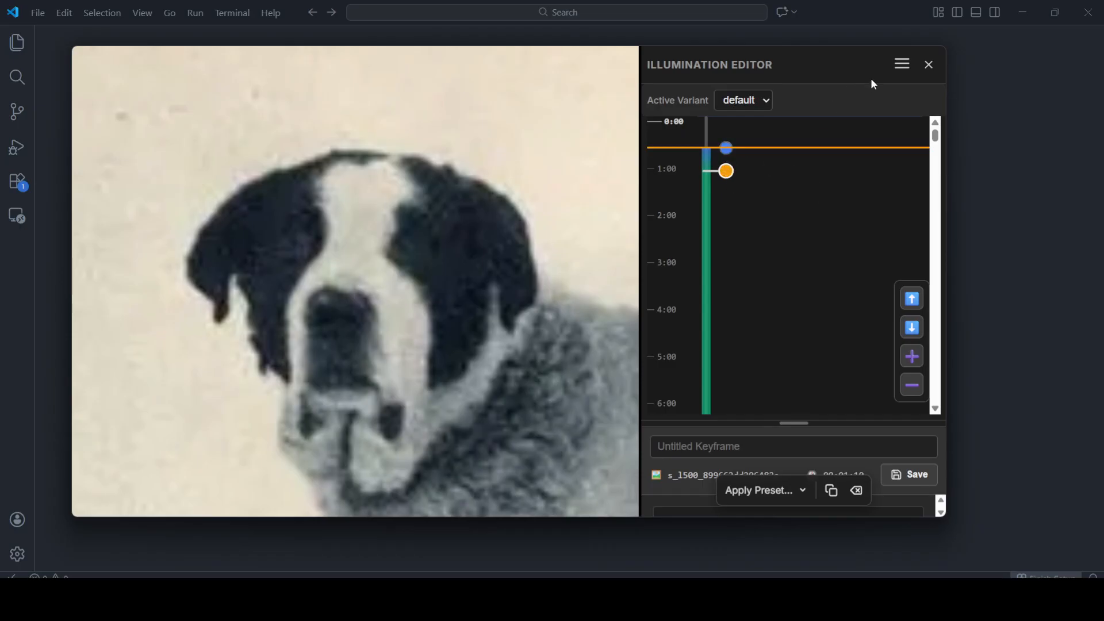
- Check the default duplication/animation duration in the Editor Settings, cancel the dialog, and inspect the duplicate keyframe's time
click(902, 64)
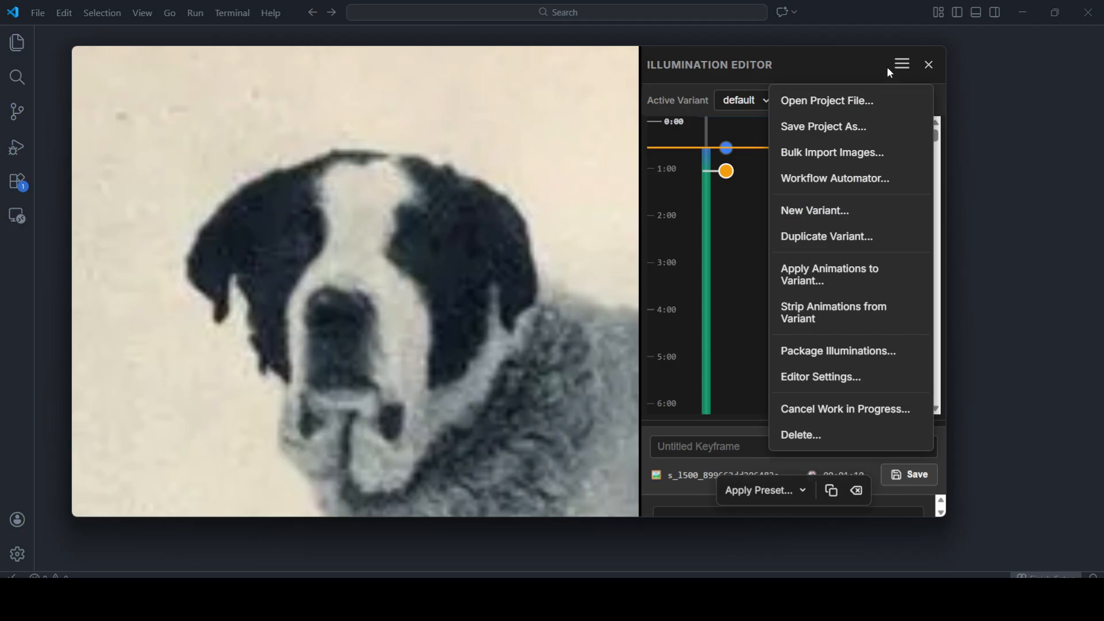
click(849, 380)
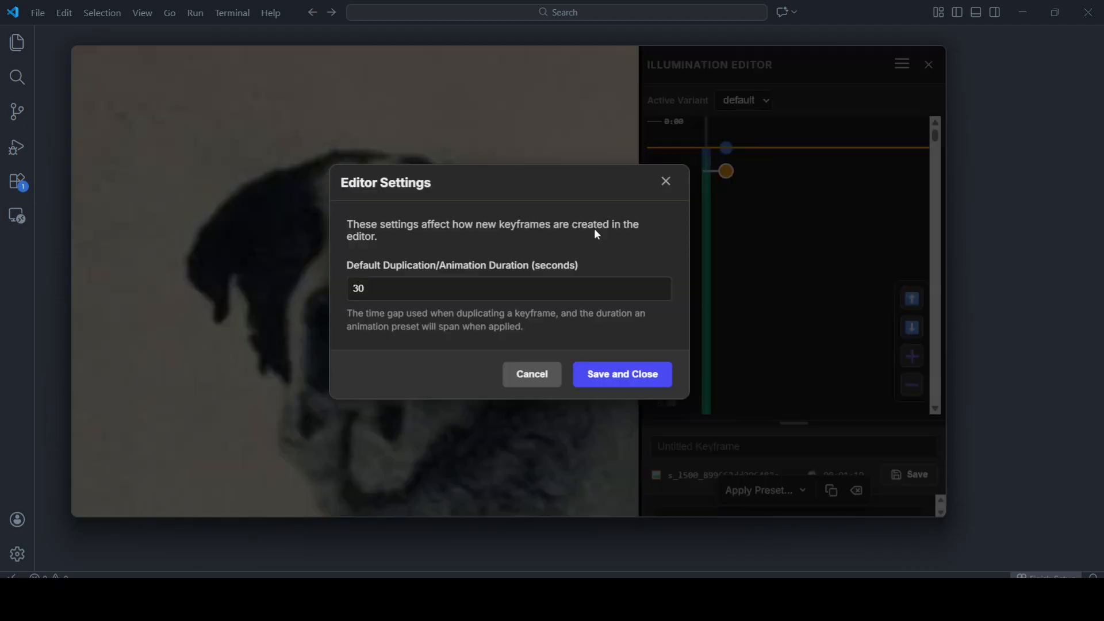
click(529, 375)
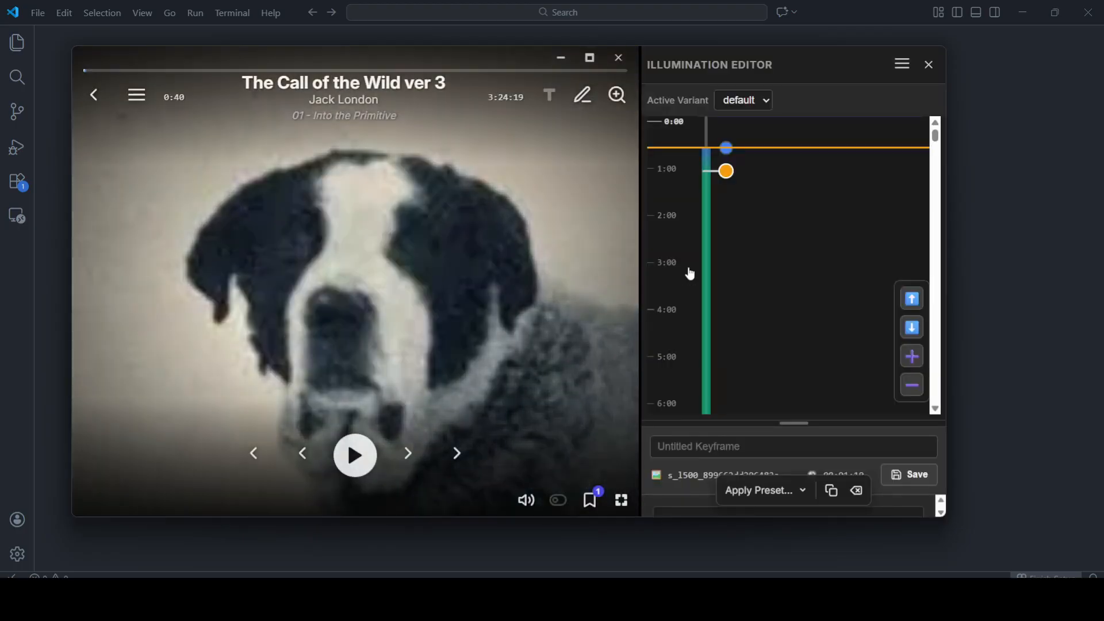
mouse_move(725, 170)
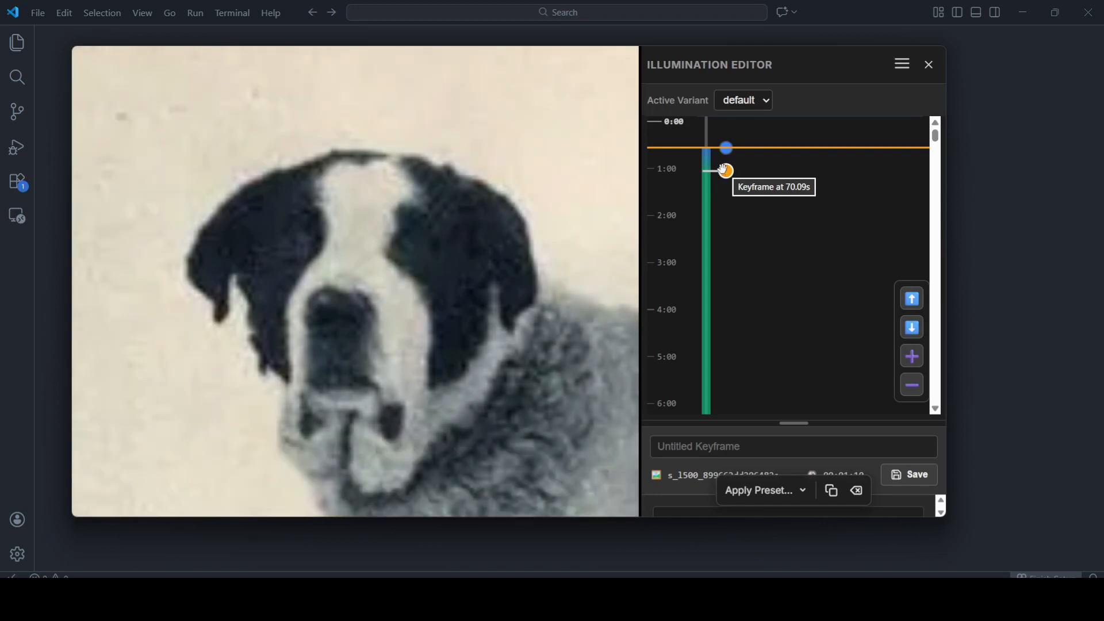
- Move the duplicate keyframe to 1:26 and scrub the playhead past both keyframes to 1:45
mouse_move(725, 170)
mouse_down()
mouse_move(735, 270)
mouse_move(725, 170)
mouse_move(728, 185)
mouse_up()
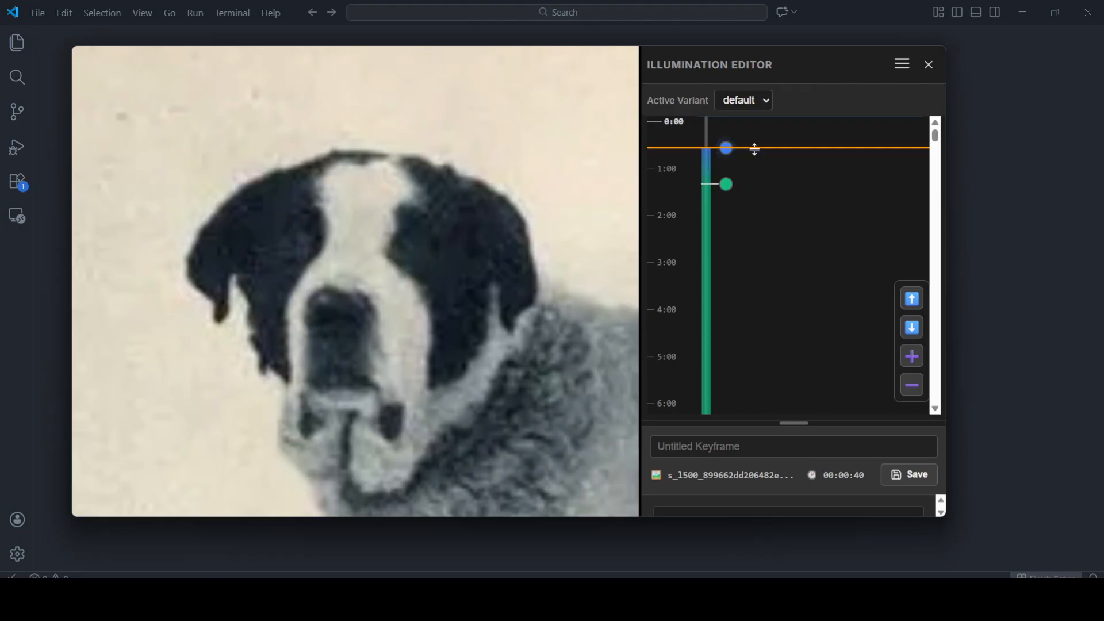
mouse_move(754, 149)
mouse_down()
mouse_move(754, 138)
mouse_move(751, 207)
mouse_move(749, 143)
mouse_move(751, 192)
mouse_move(751, 166)
mouse_up()
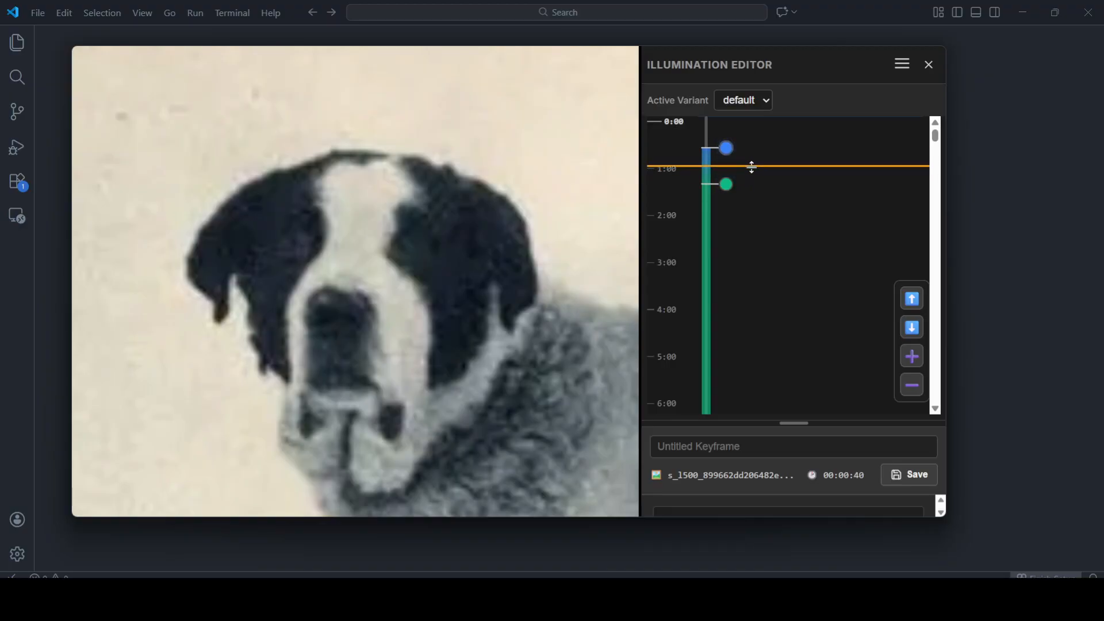
click(726, 183)
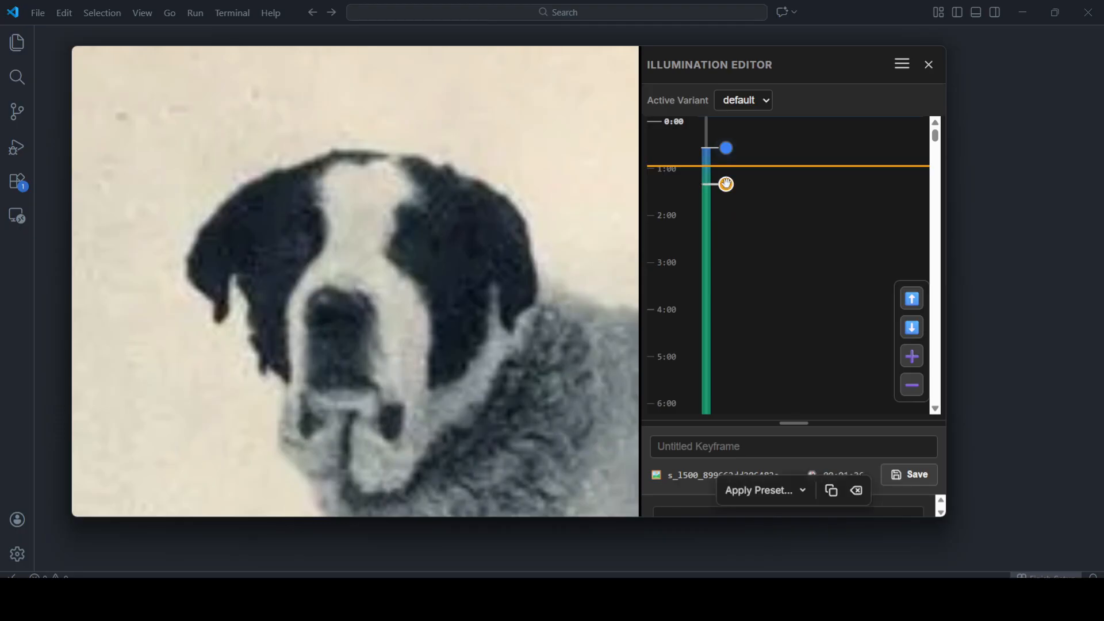
click(770, 185)
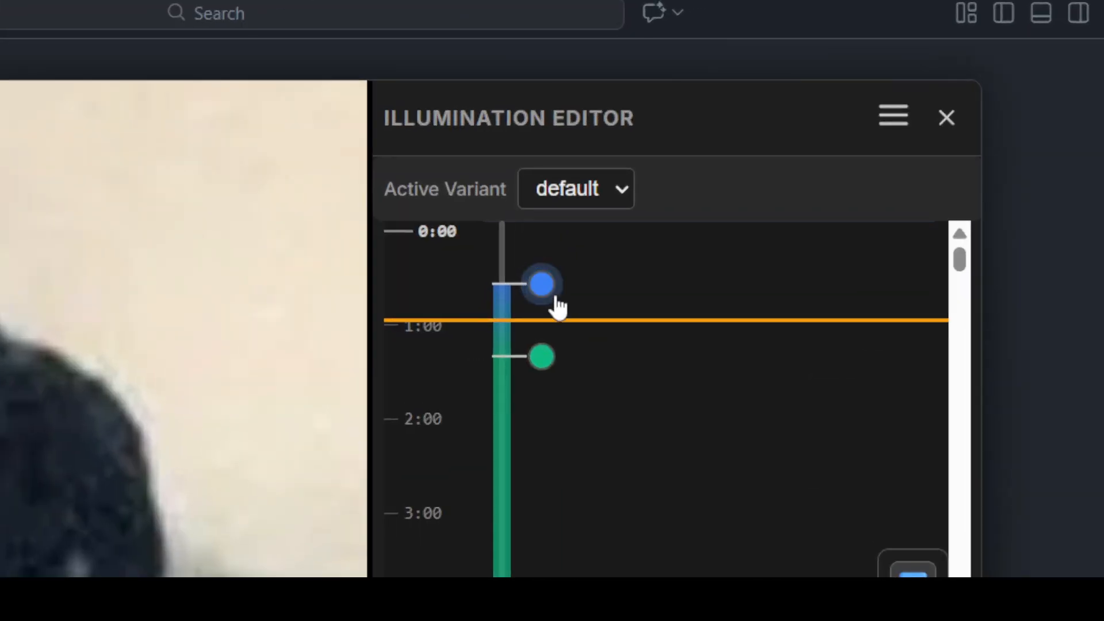
drag(571, 319, 582, 388)
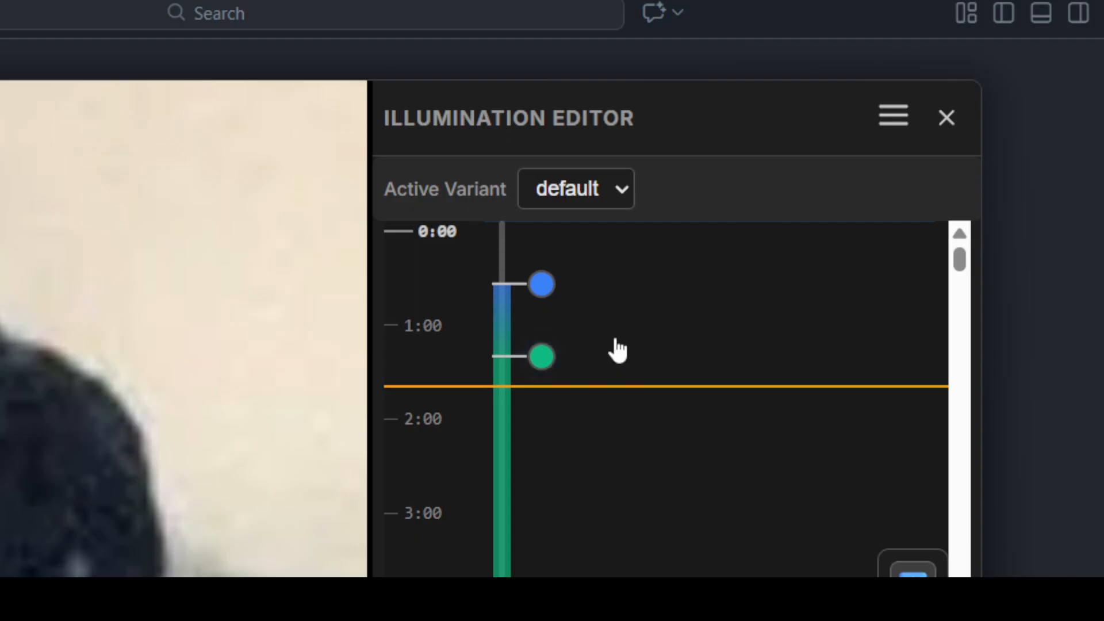
- Check how view adjustment mode behaves with each of the two keyframes selected, leaving the mode without saving a view
mouse_move(286, 230)
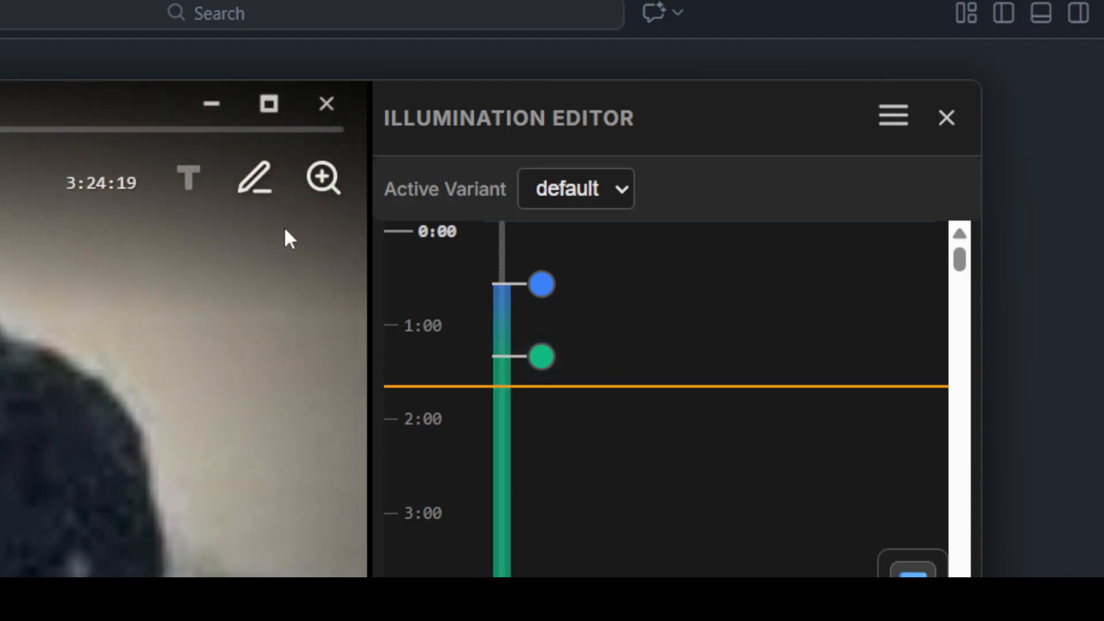
click(323, 178)
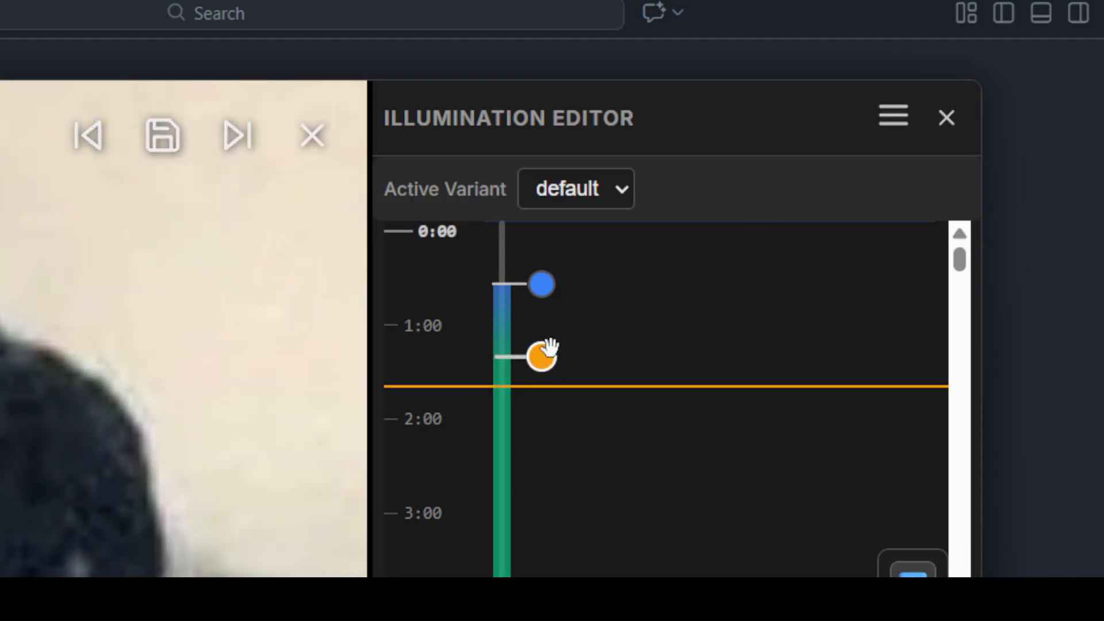
mouse_move(541, 356)
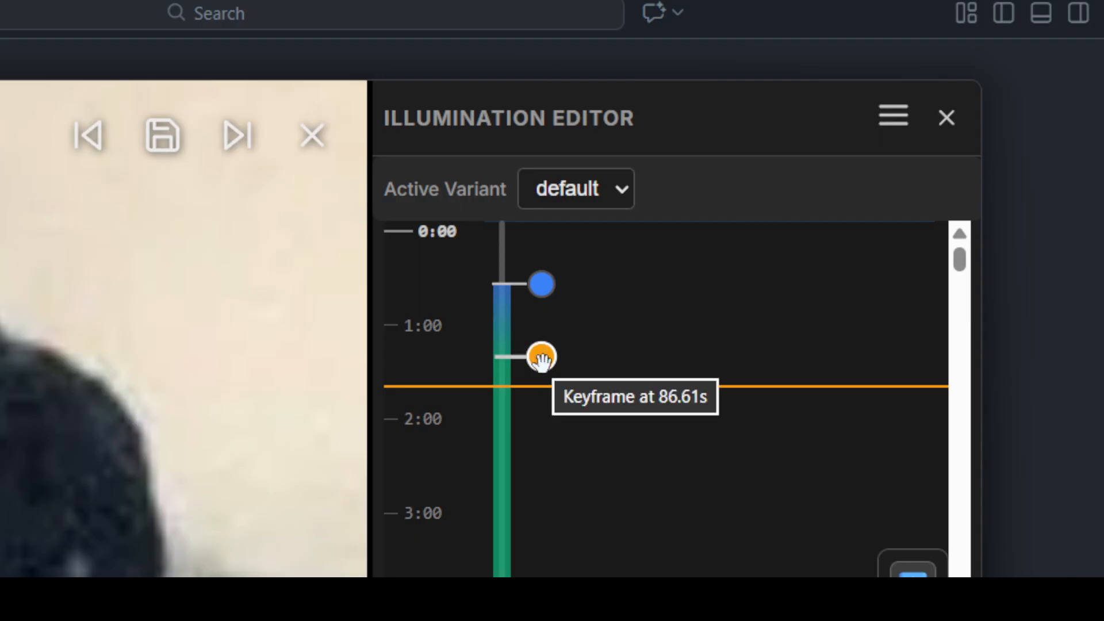
click(541, 284)
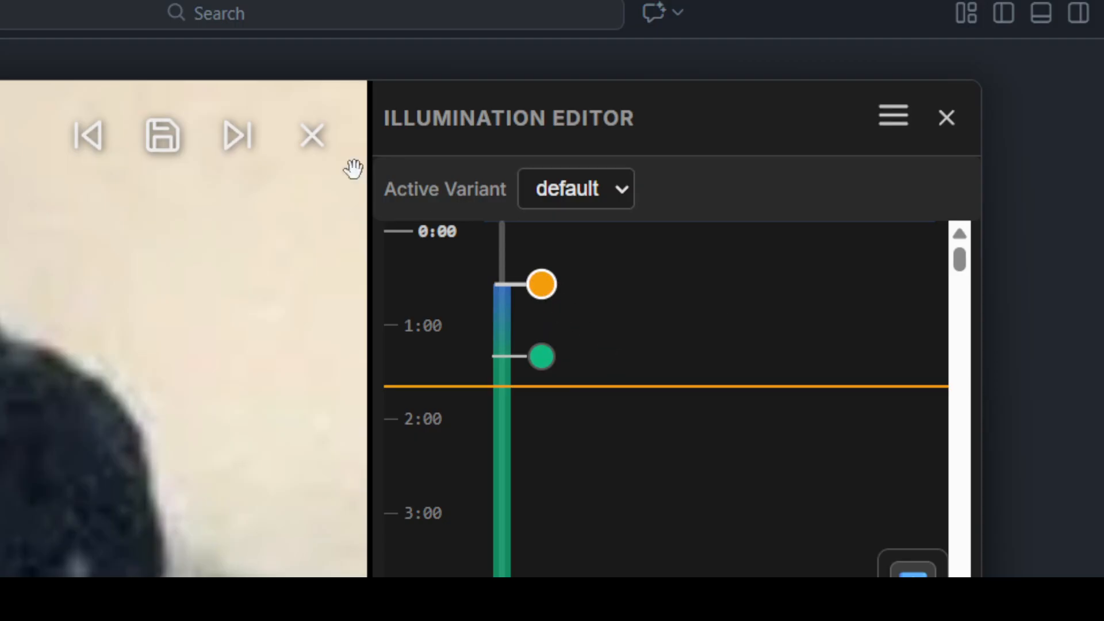
click(312, 136)
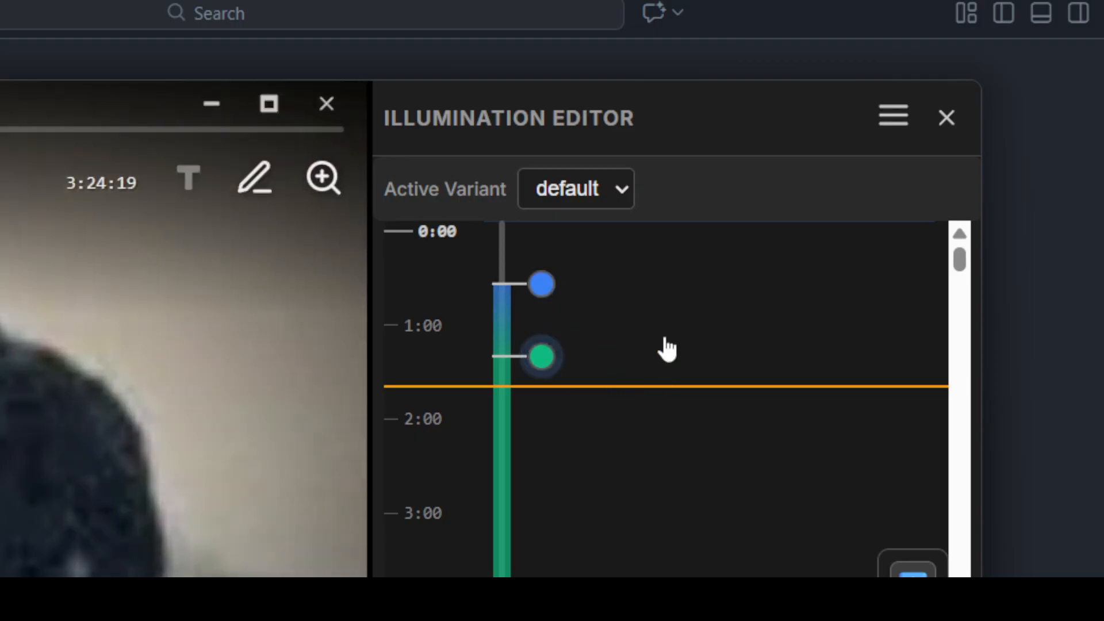
click(323, 177)
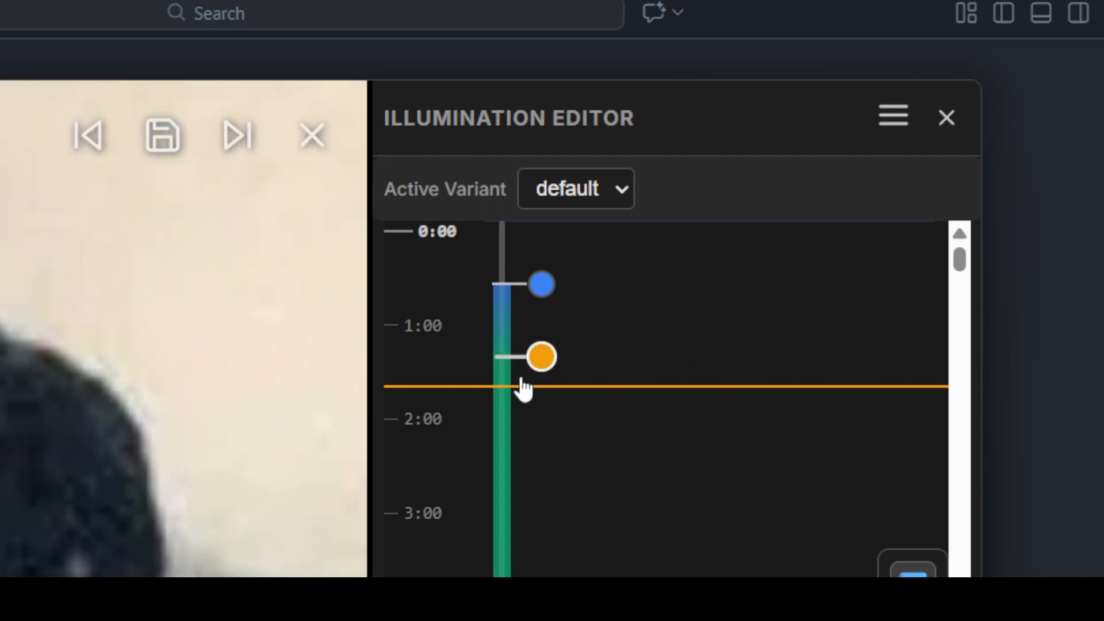
click(318, 144)
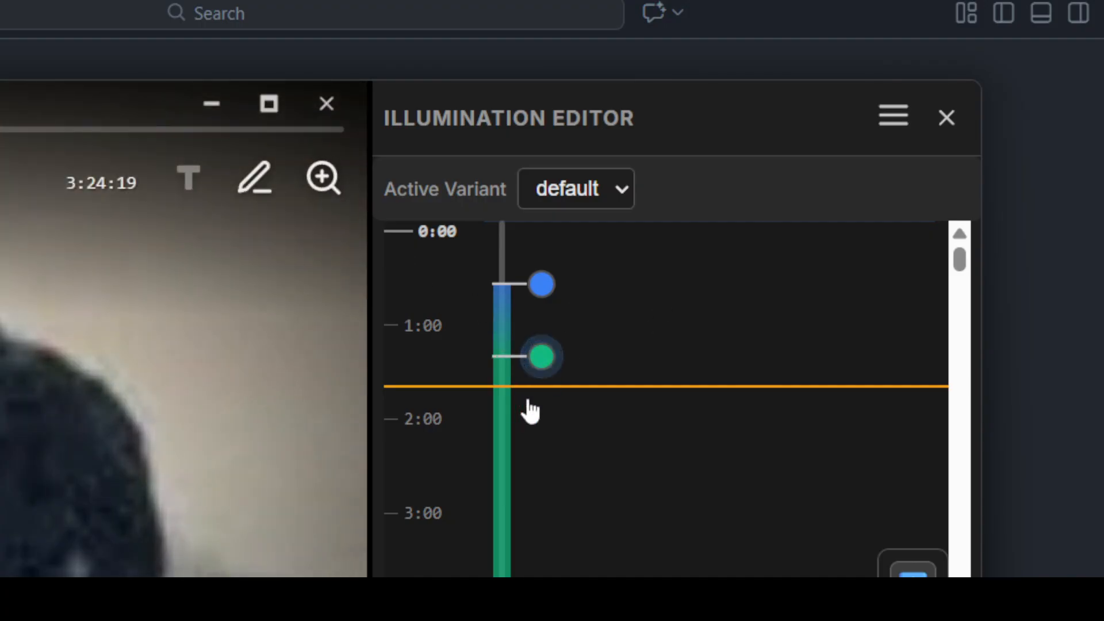
click(545, 354)
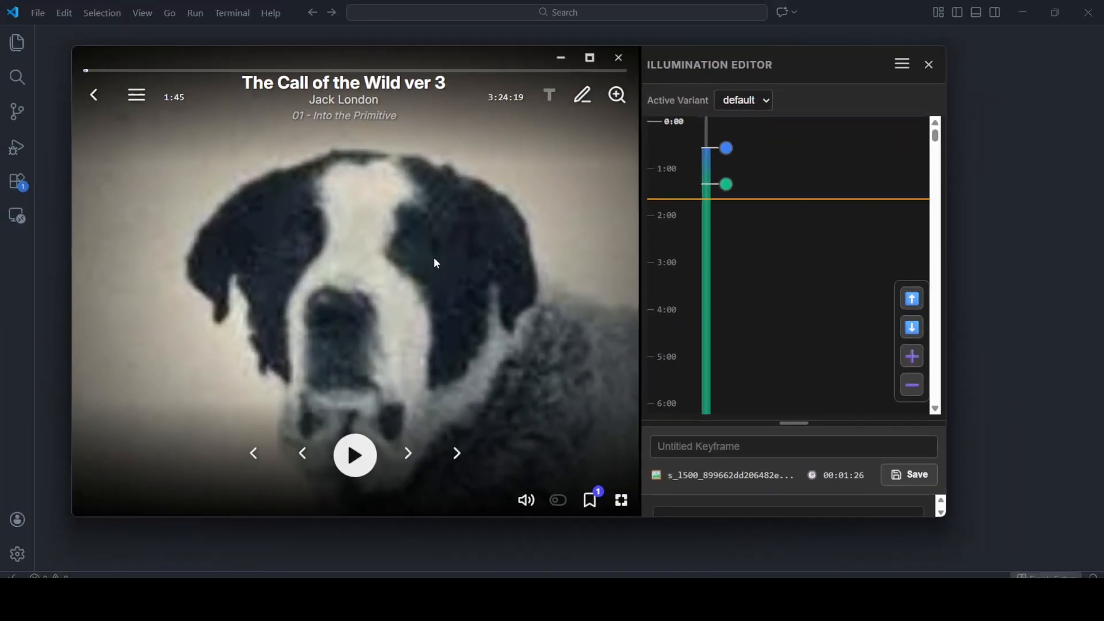
- Zoom out and reposition the 1:26 keyframe's image to frame the whole dog, save that view, and leave the view adjustment mode
click(726, 184)
click(725, 182)
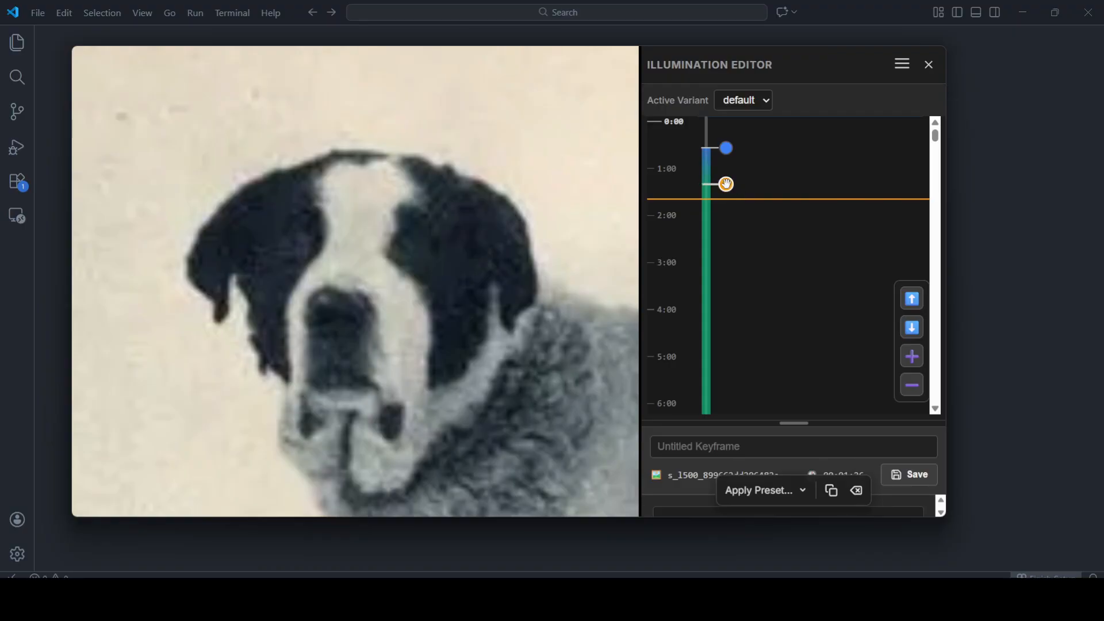
click(616, 95)
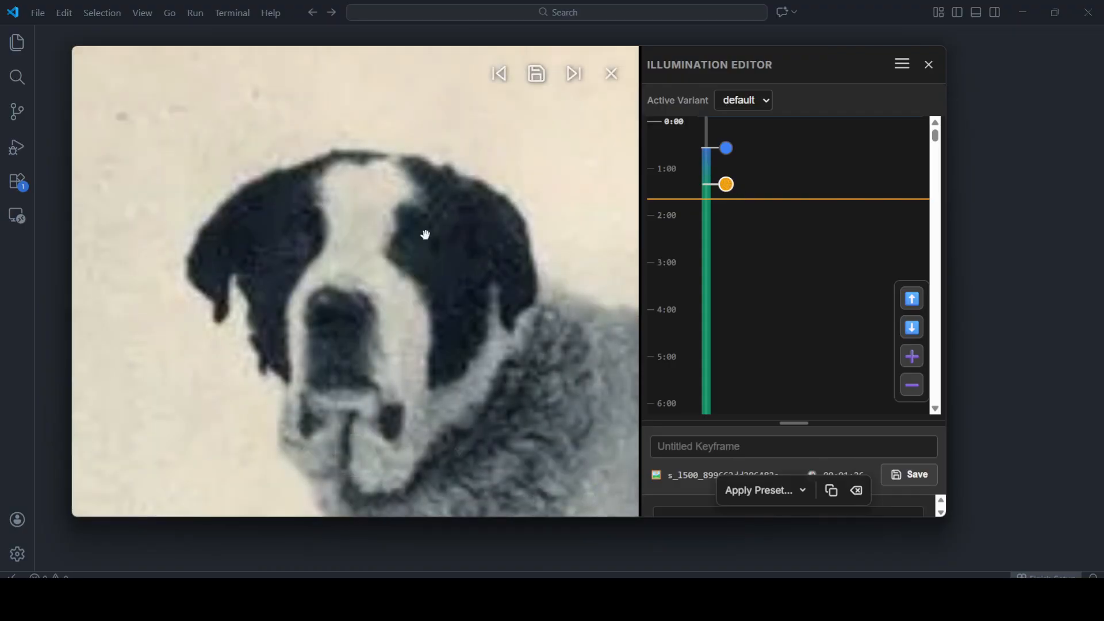
scroll(435, 267, down, 6)
drag(506, 368, 355, 279)
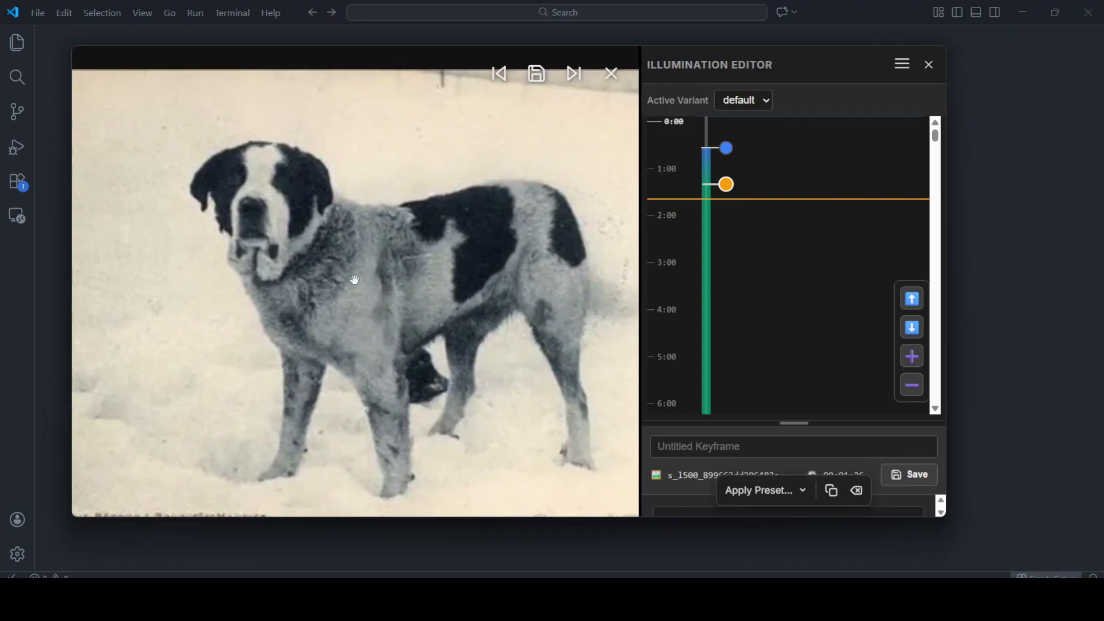
scroll(355, 279, down, 2)
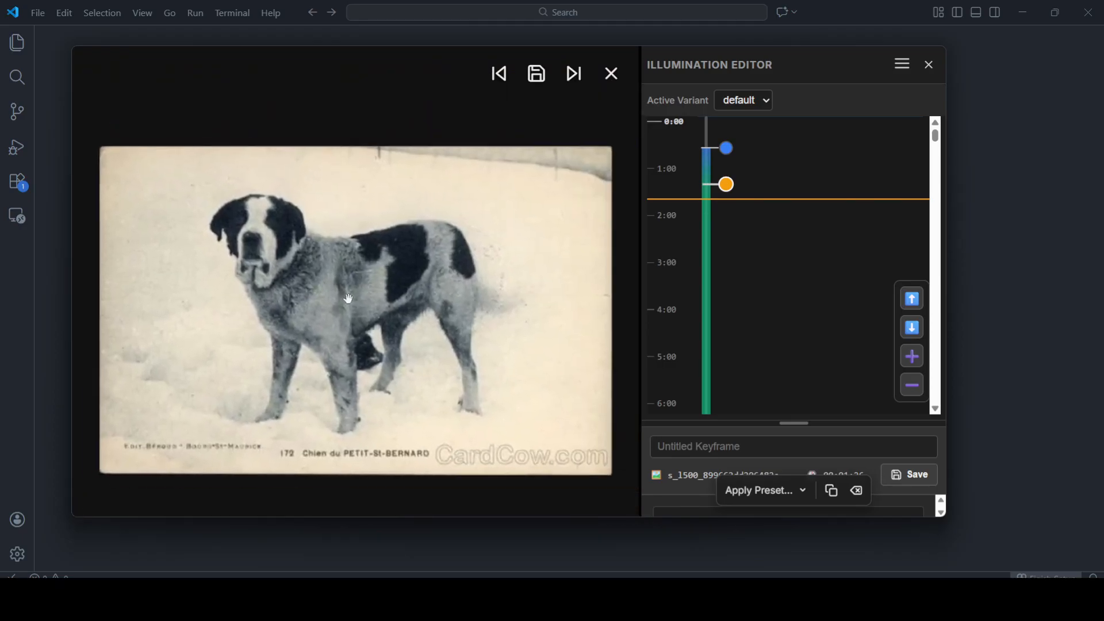
scroll(348, 298, up, 2)
click(537, 73)
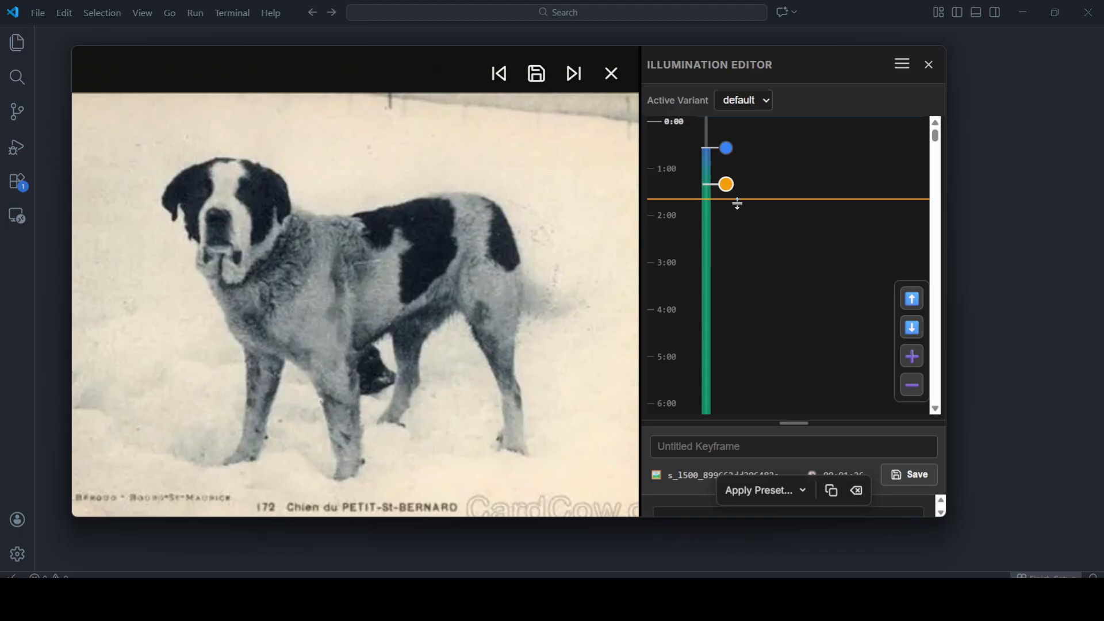
click(537, 73)
click(612, 74)
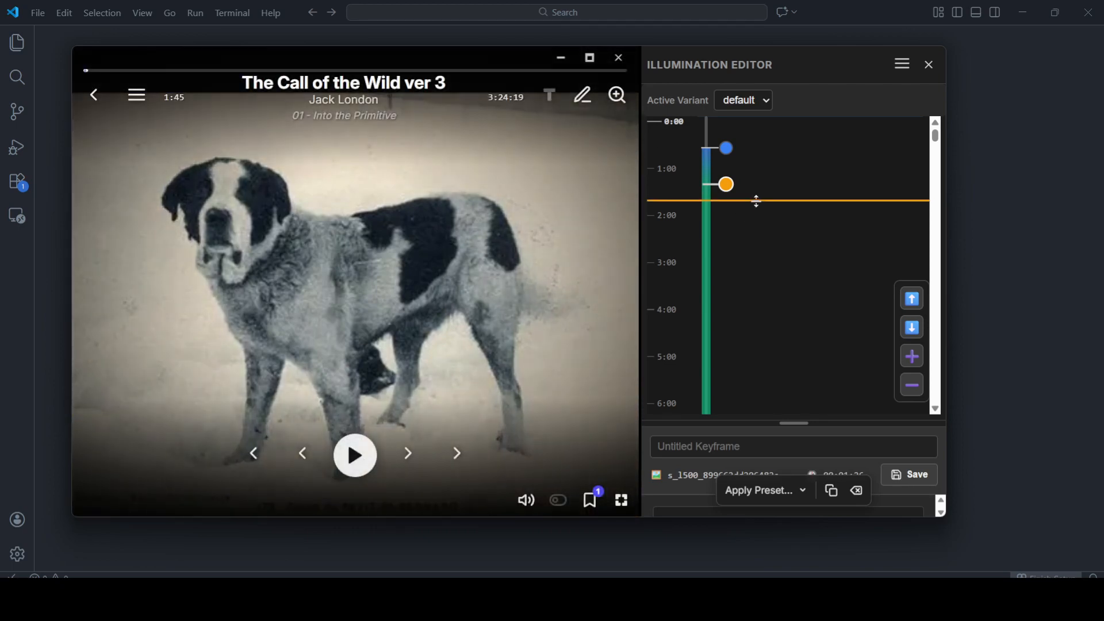
- Scrub the playhead back to 0:45 to preview the zoom animation and move the second keyframe to 1:13
drag(756, 199, 766, 152)
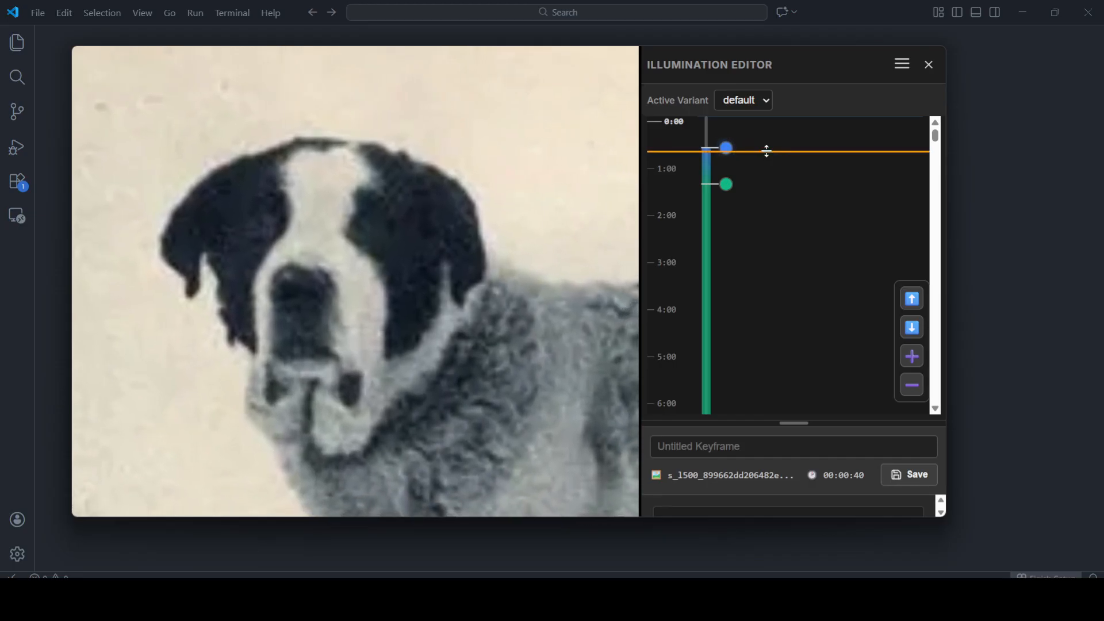
mouse_move(727, 184)
mouse_move(726, 185)
mouse_down()
mouse_move(729, 165)
mouse_move(728, 174)
mouse_up()
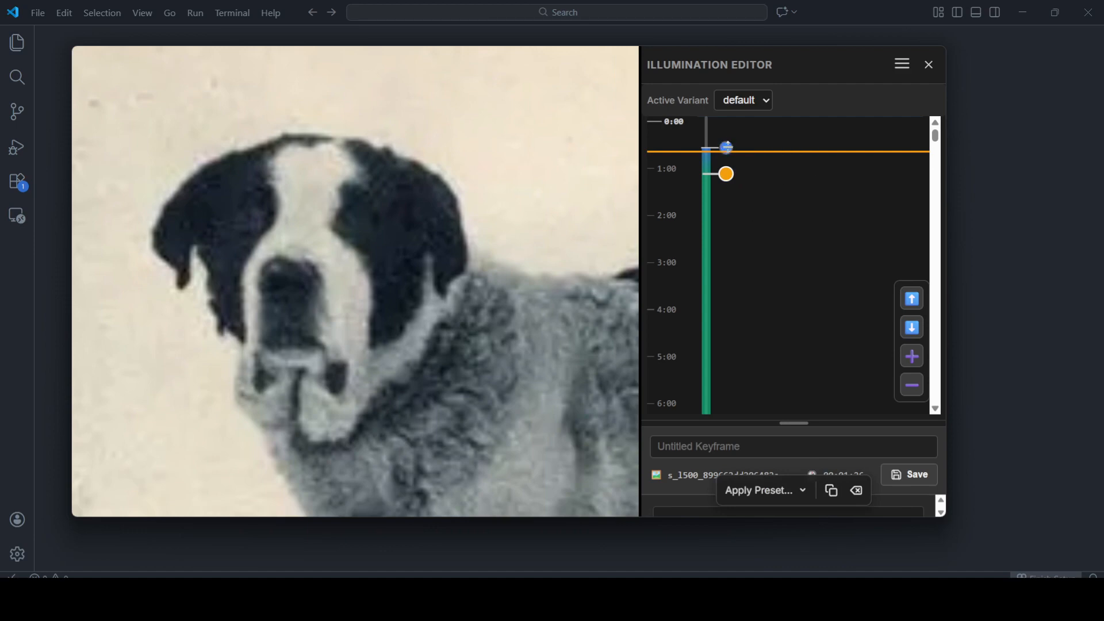
- Save the quote "Buck did not read the newspapers." on the 0:40 keyframe and preview it at 0:44
click(727, 145)
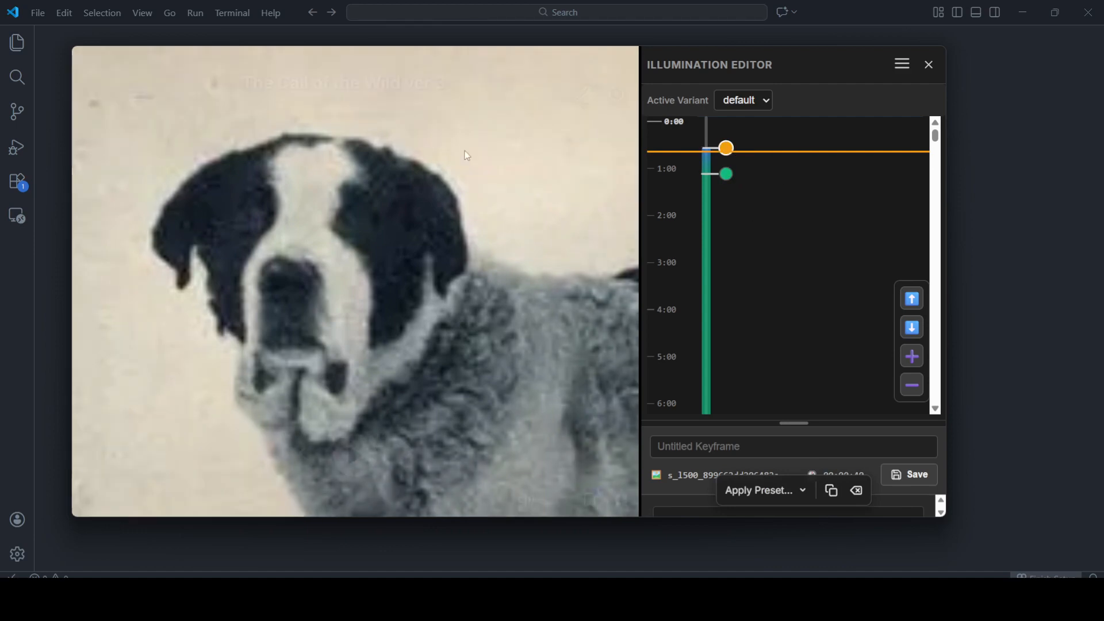
mouse_move(426, 311)
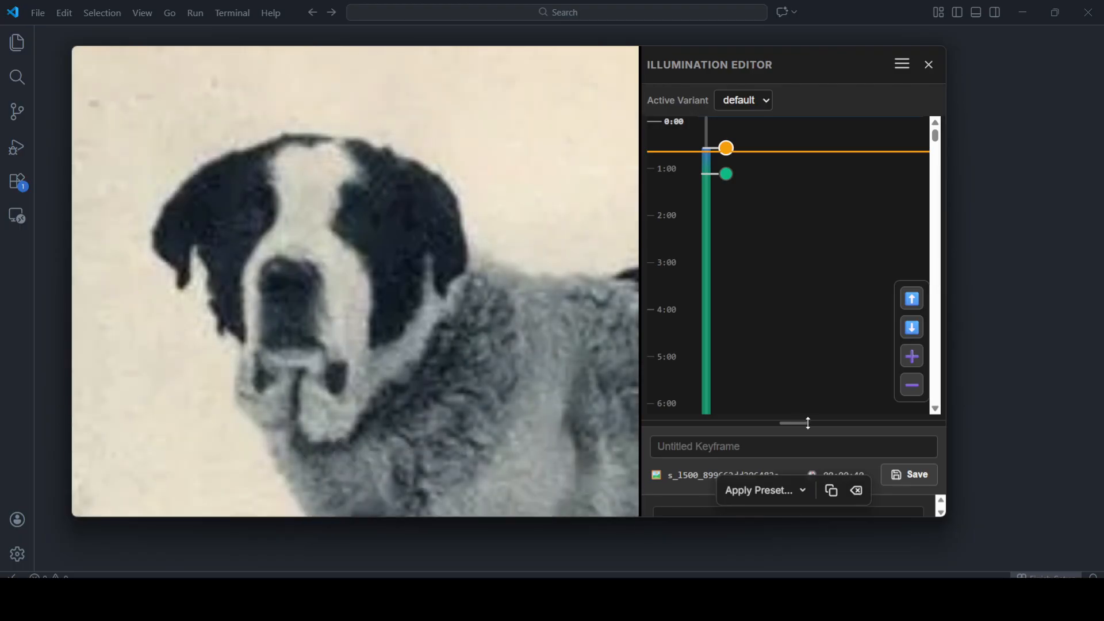
drag(793, 423, 810, 309)
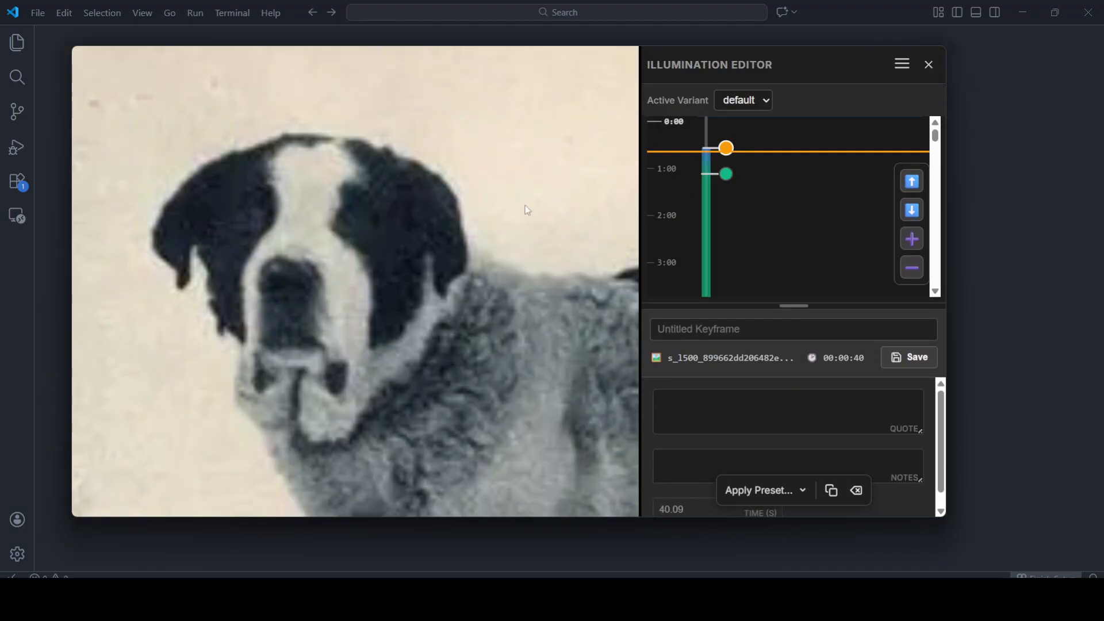
mouse_move(528, 230)
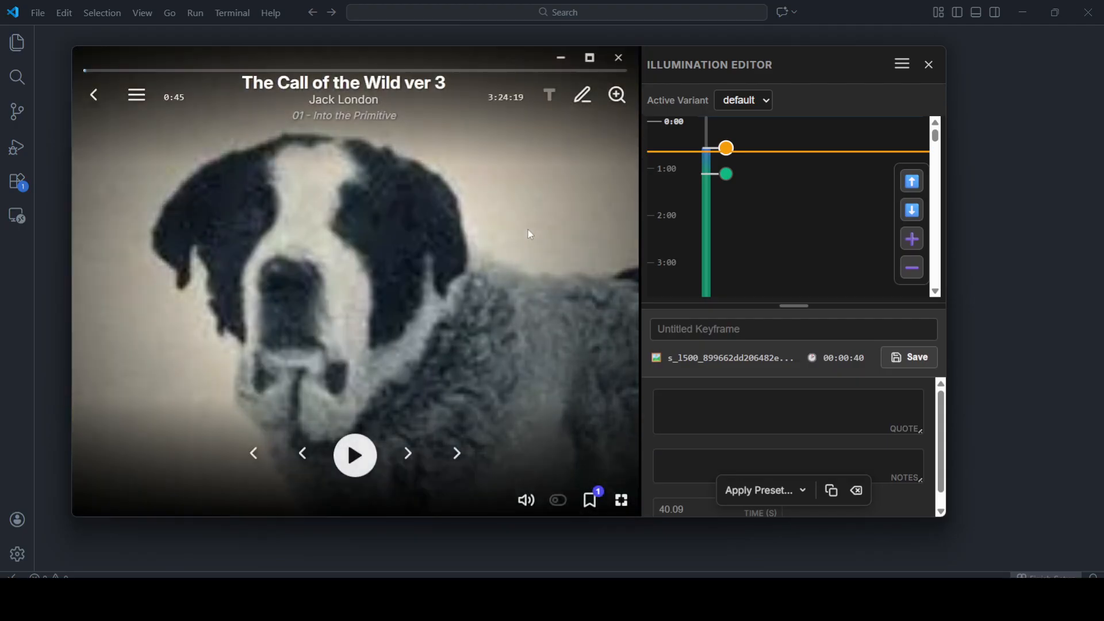
click(722, 408)
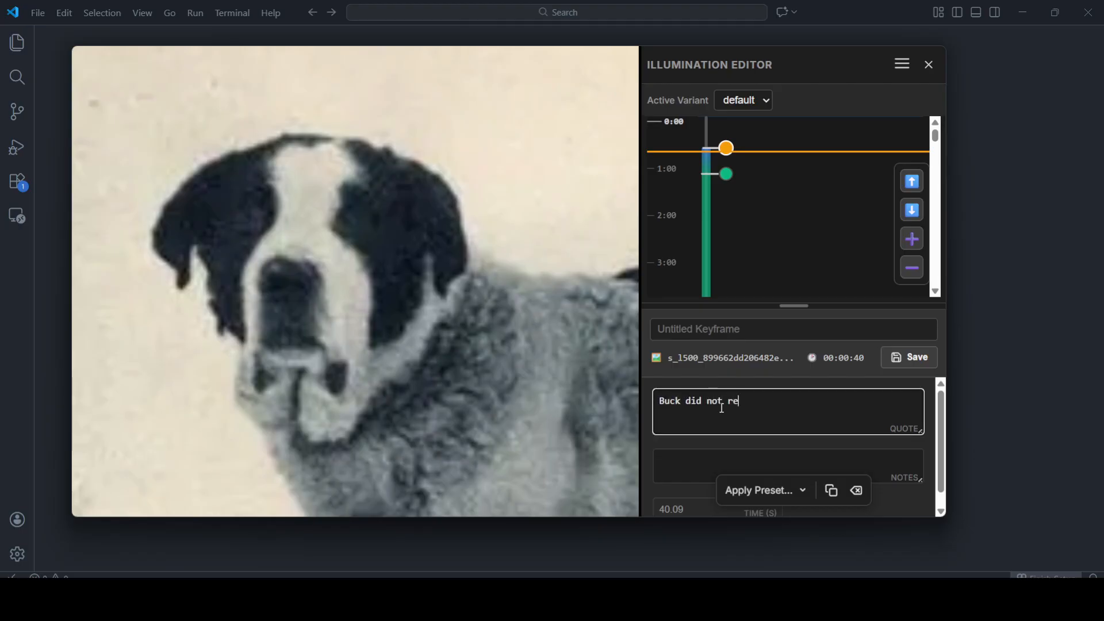
text(Buck did not read the newspapers.)
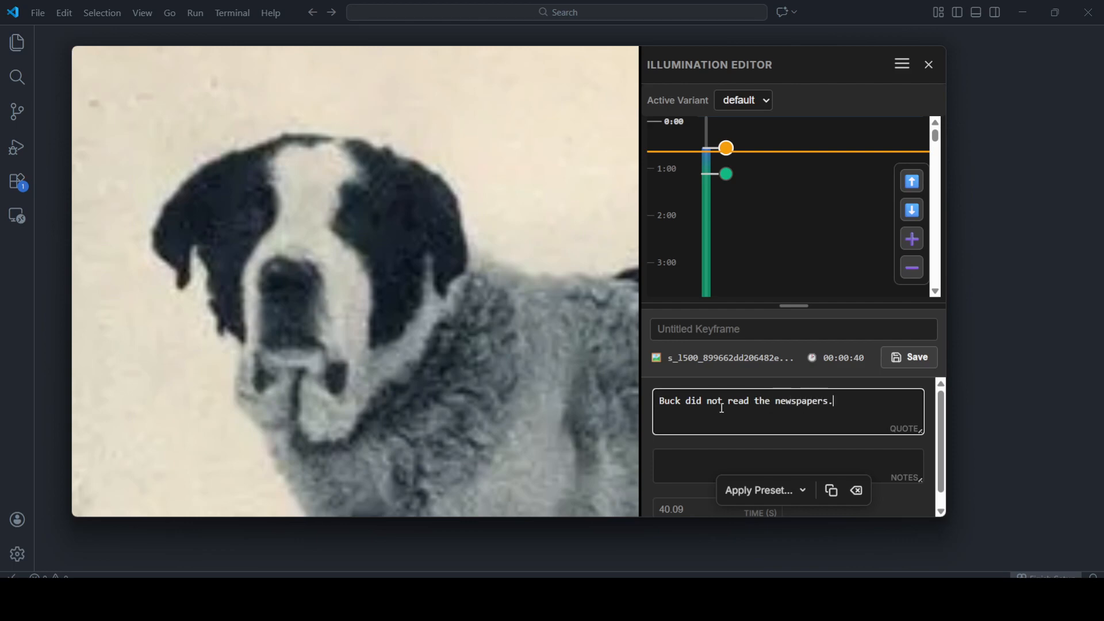
click(911, 356)
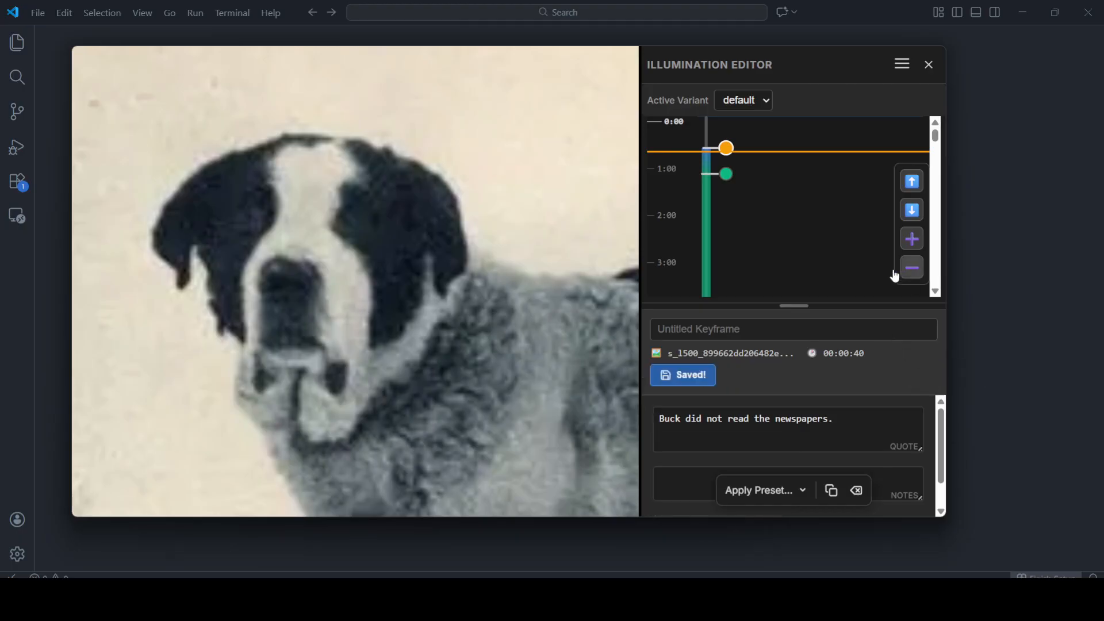
drag(790, 149, 788, 147)
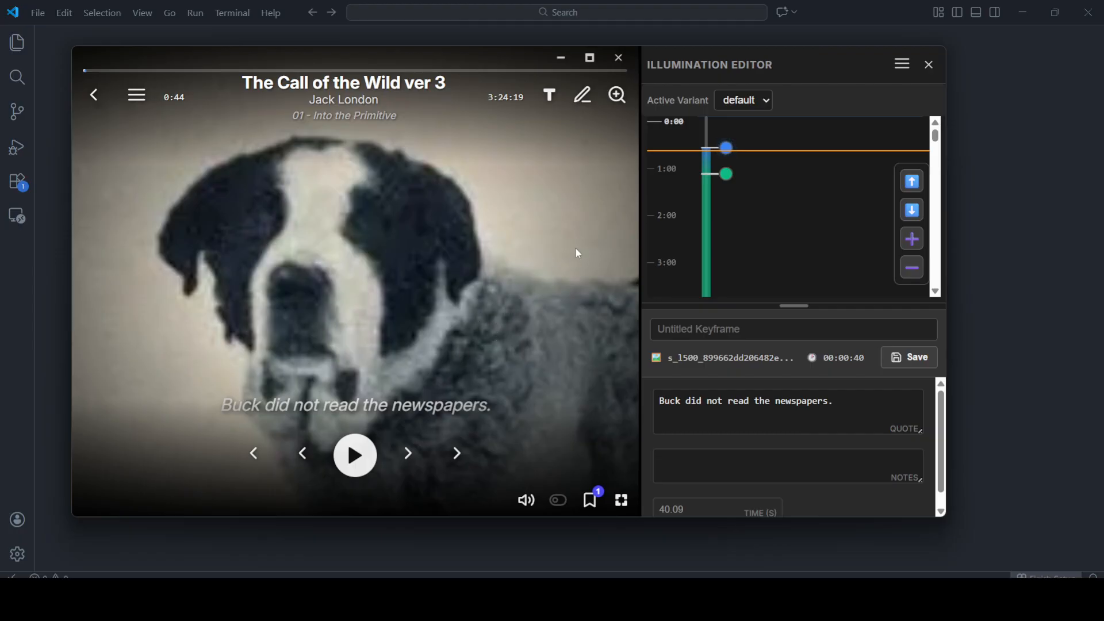
- Duplicate the keyframe at 1:13 on the timeline
click(726, 173)
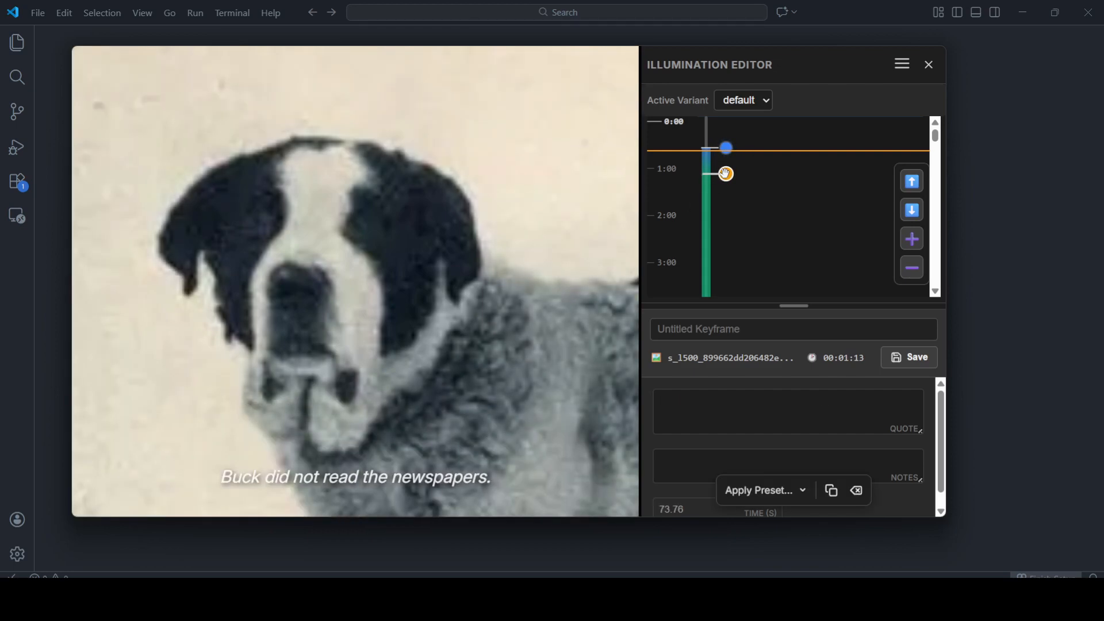
click(830, 490)
click(726, 195)
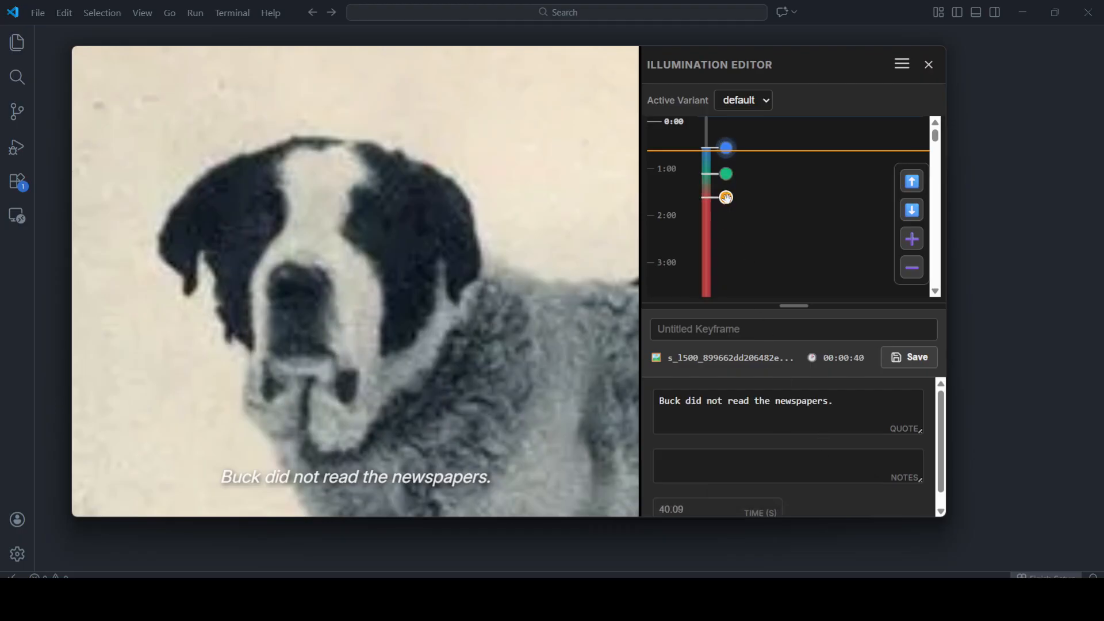
- Save a repositioned view framing the dog's head and front body on the 1:43 keyframe and scrub the timeline to preview the animation
click(726, 198)
mouse_move(576, 82)
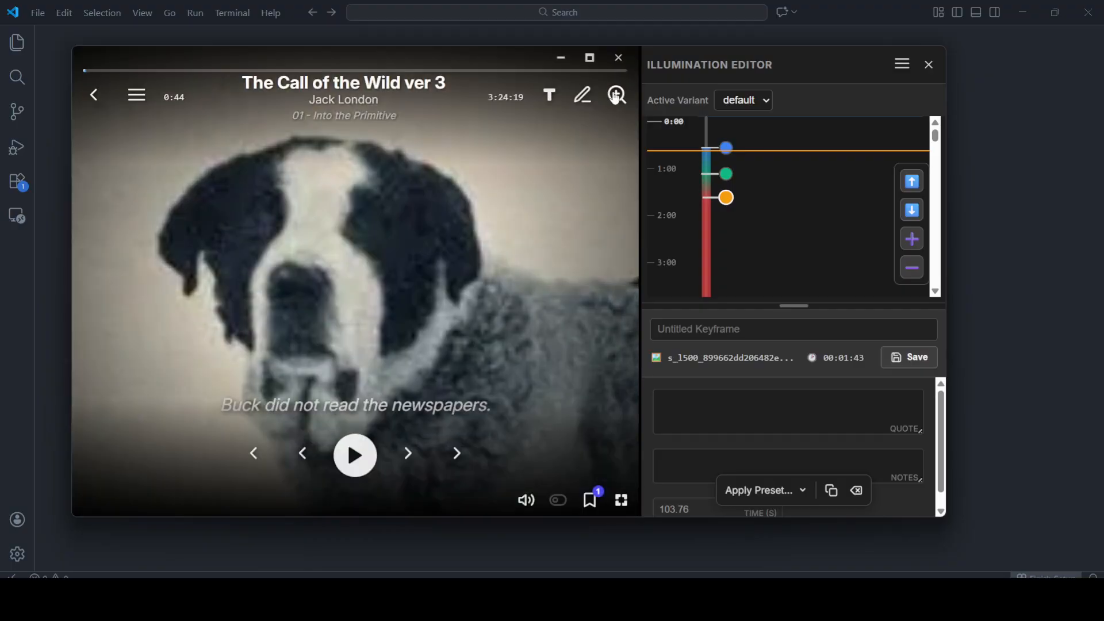
click(617, 95)
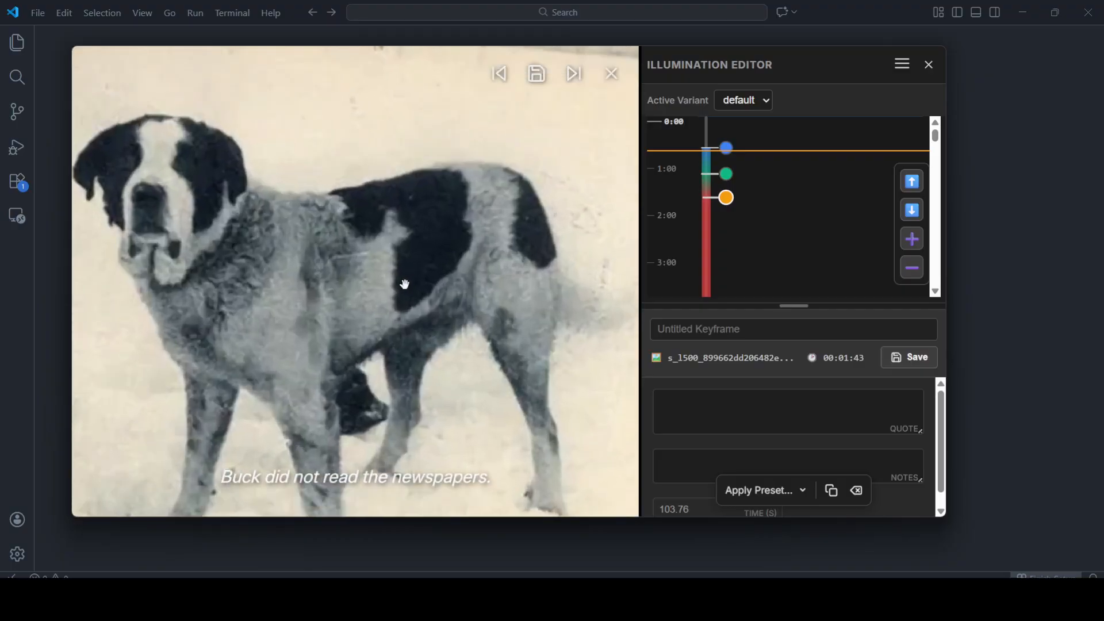
drag(404, 284, 493, 301)
click(536, 74)
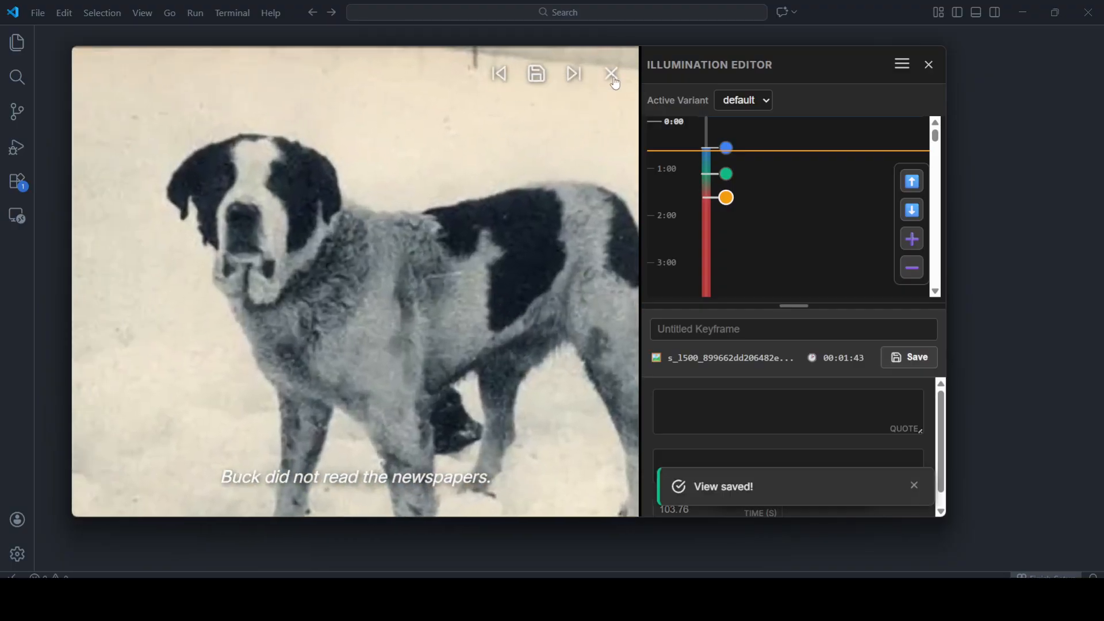
click(612, 77)
mouse_move(763, 148)
mouse_down()
mouse_move(774, 209)
mouse_move(780, 158)
mouse_up()
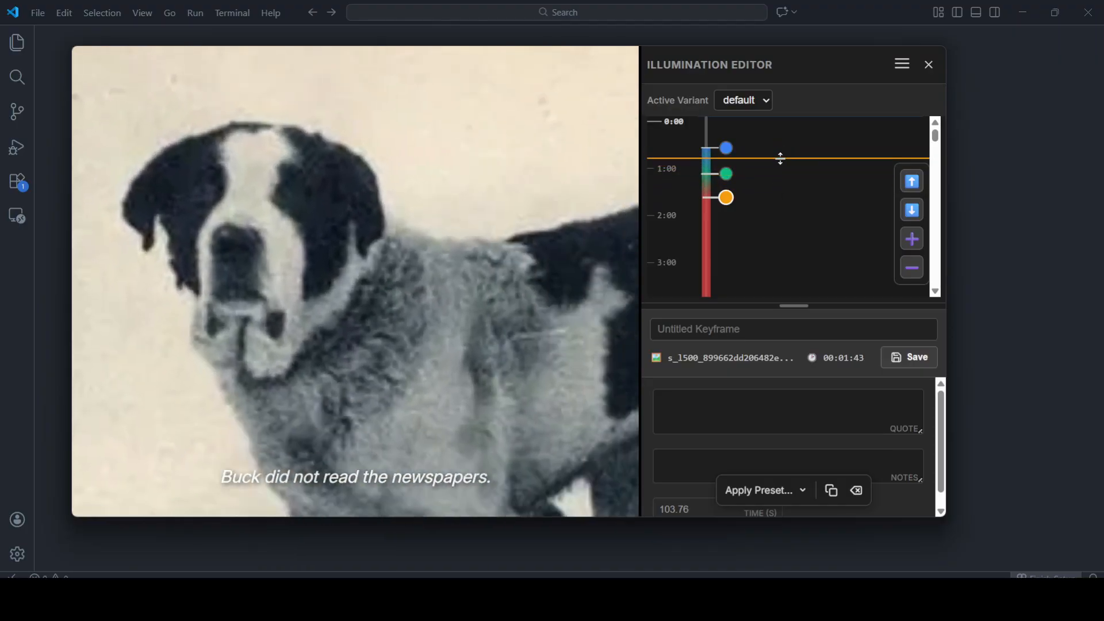
- Check the quotes on the 0:40 and 1:13 keyframes and scrub the playhead past 1:00 to see how long the quote stays displayed
mouse_move(258, 424)
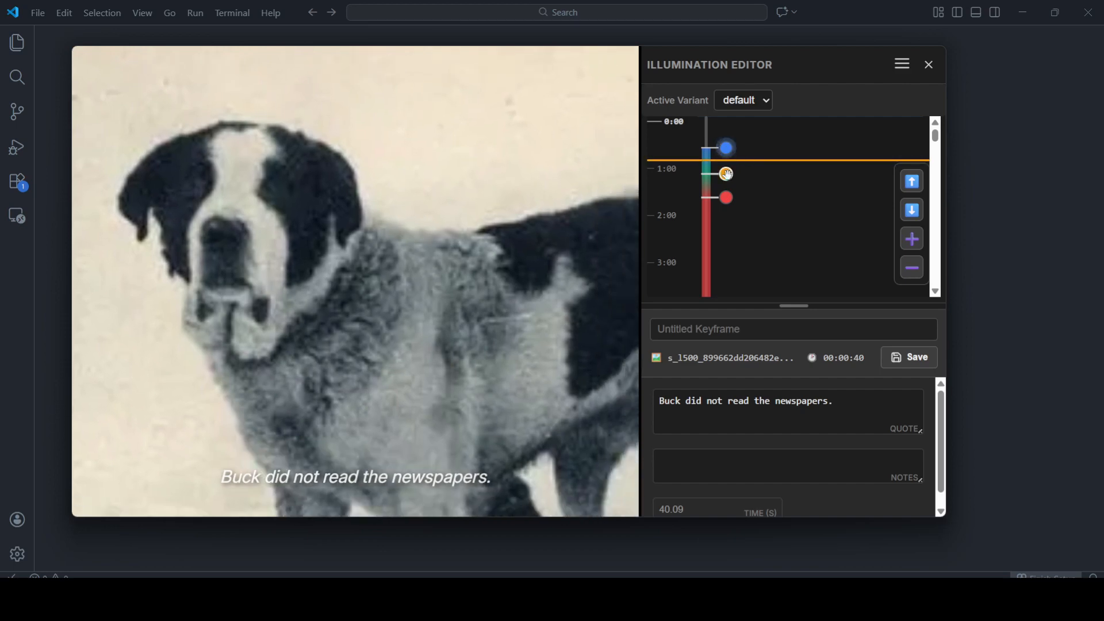
drag(840, 401, 615, 401)
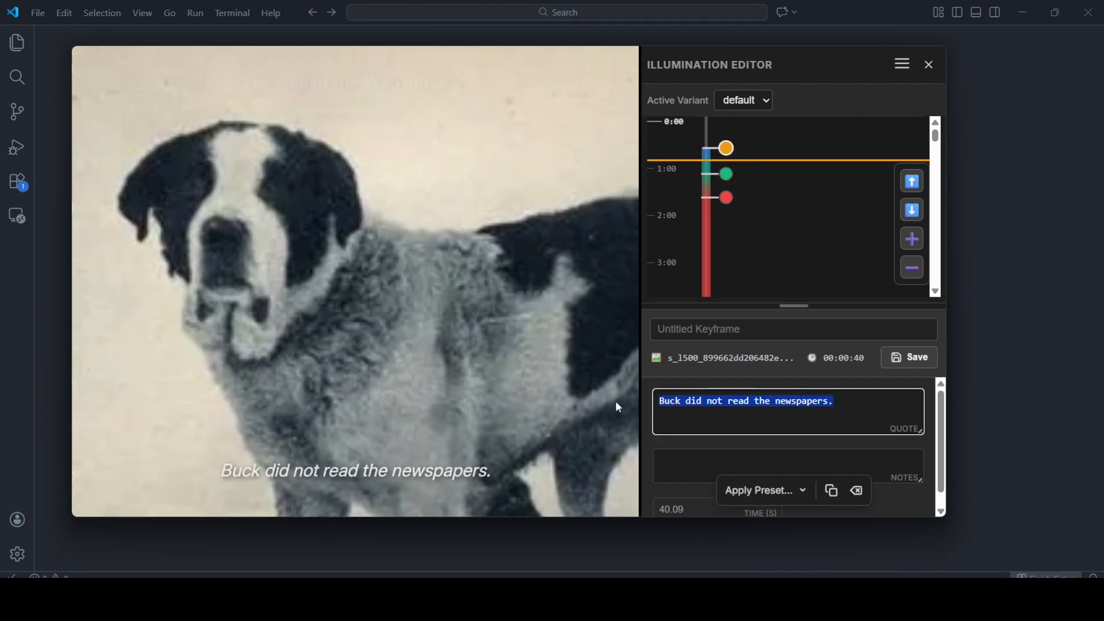
click(727, 174)
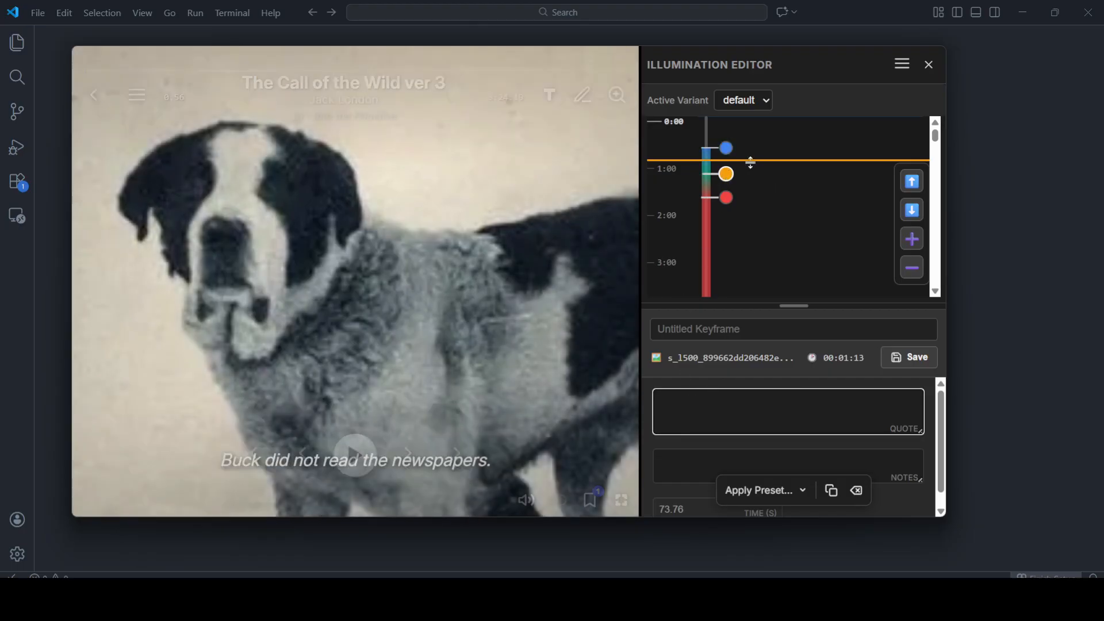
mouse_move(747, 160)
mouse_down()
mouse_move(750, 146)
mouse_move(764, 204)
mouse_move(765, 172)
mouse_up()
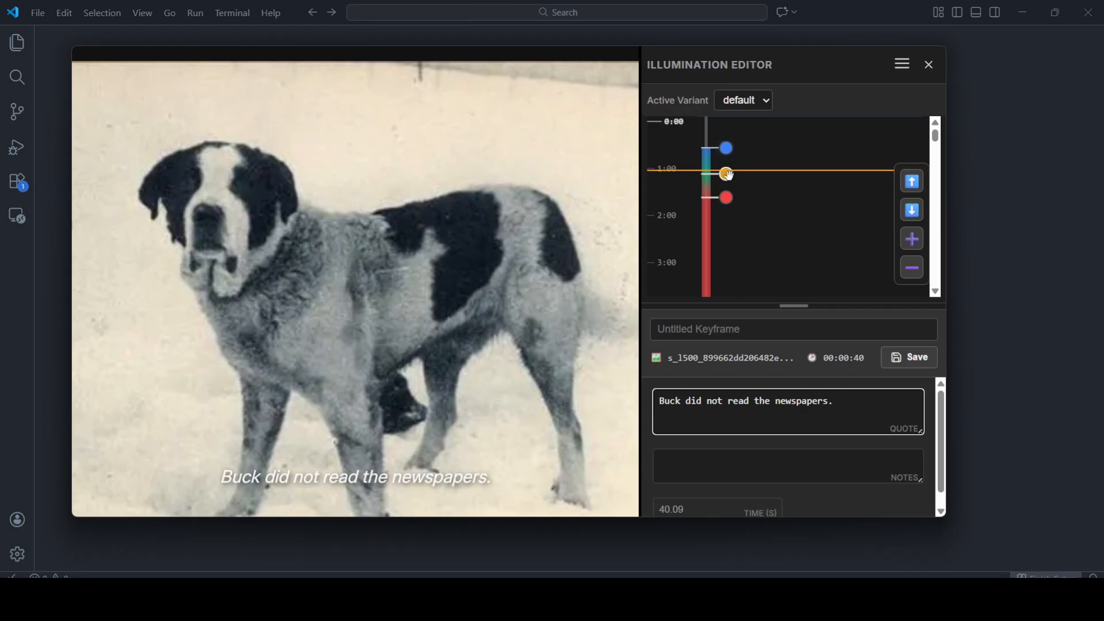
- Save a "." as the quote on both the 1:13 and 1:43 keyframes
click(725, 174)
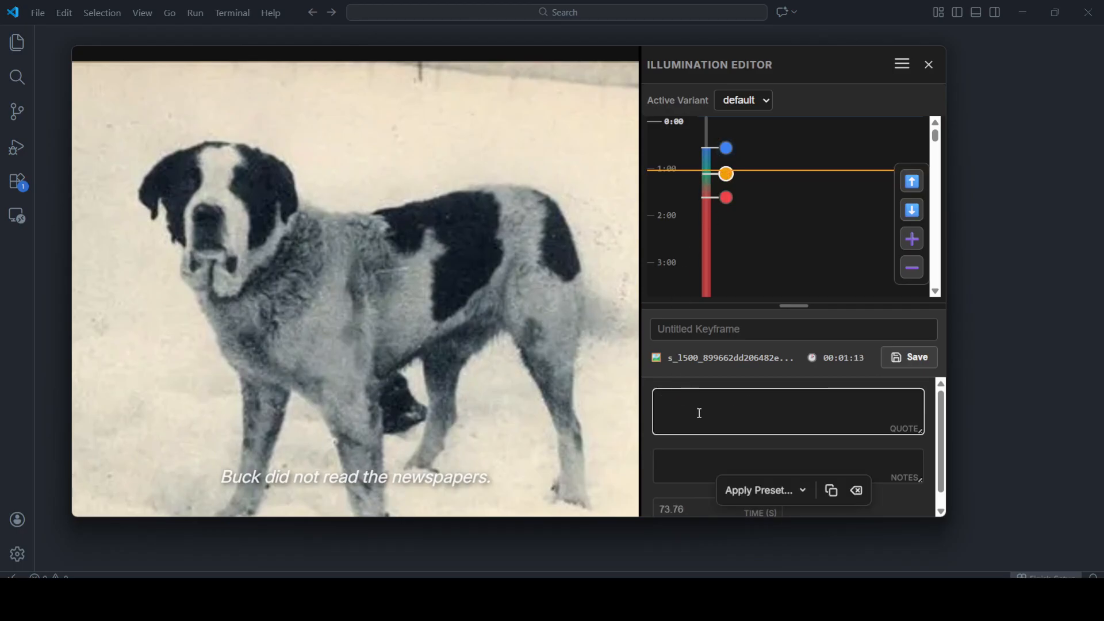
click(696, 395)
text(.)
click(923, 360)
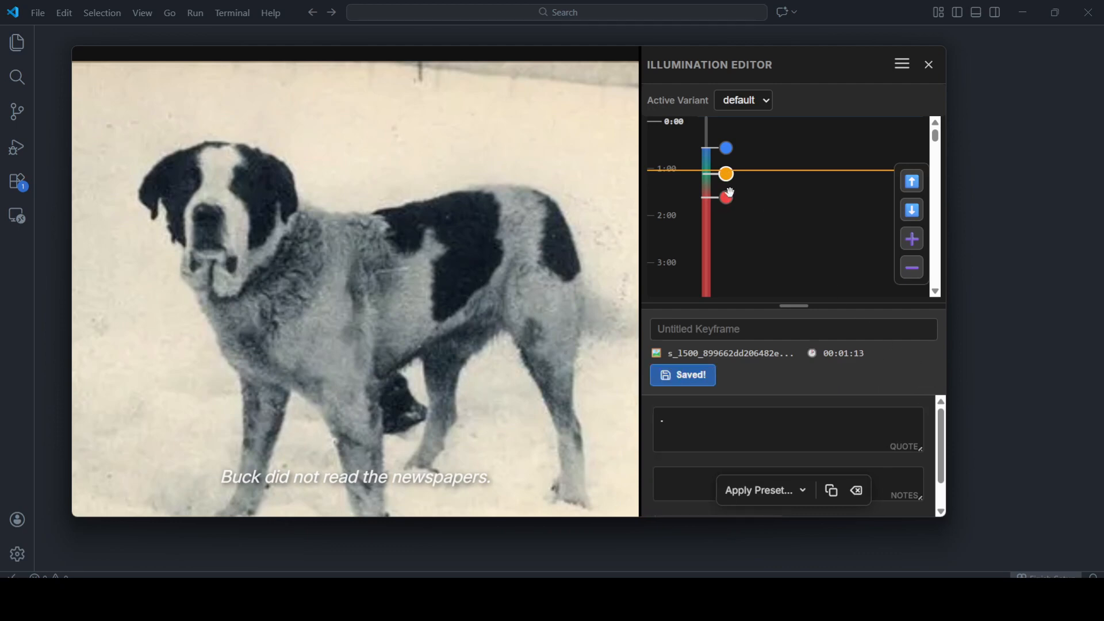
click(726, 197)
click(698, 407)
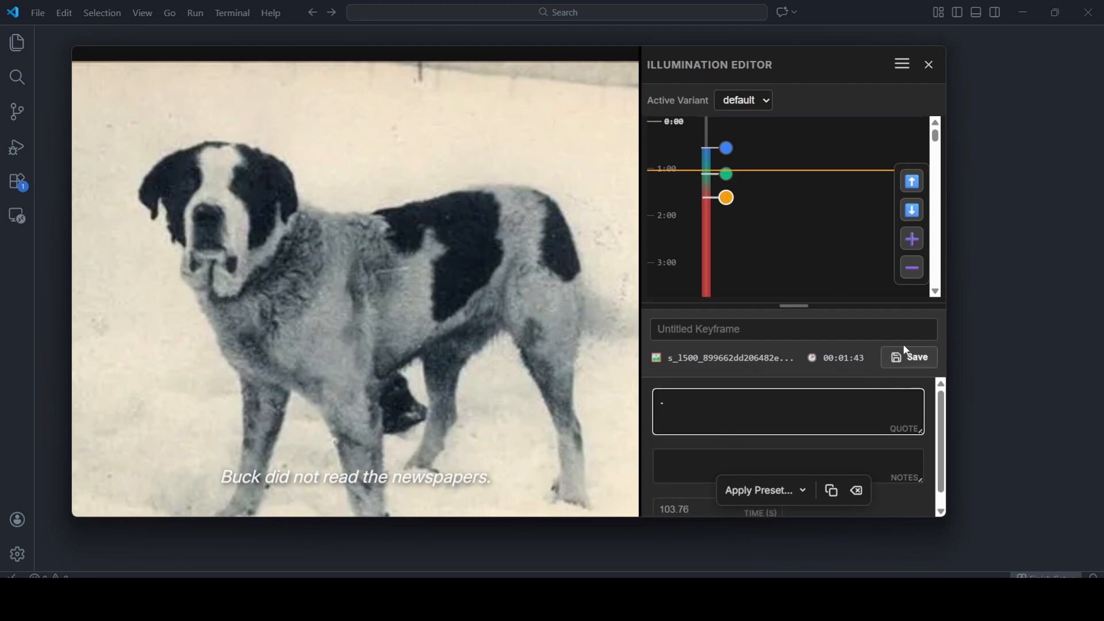
click(911, 358)
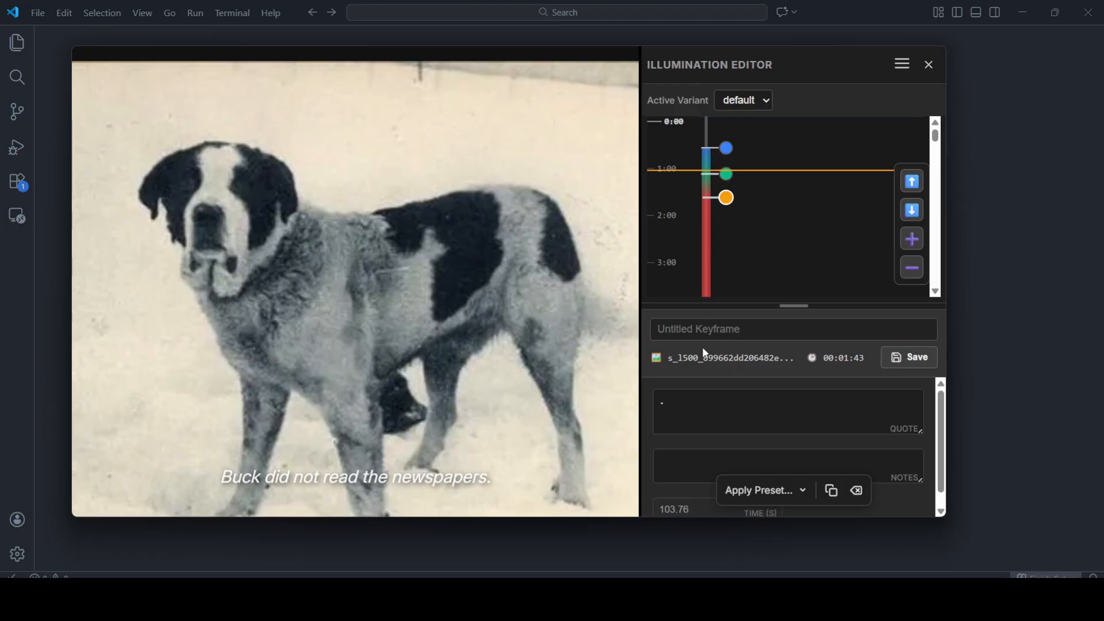
- Scrub the playhead back to 1:00 and preview the animation and quote through the 1:13 keyframe, pausing playback past it
mouse_move(757, 171)
mouse_down()
mouse_move(757, 153)
mouse_move(756, 163)
mouse_up()
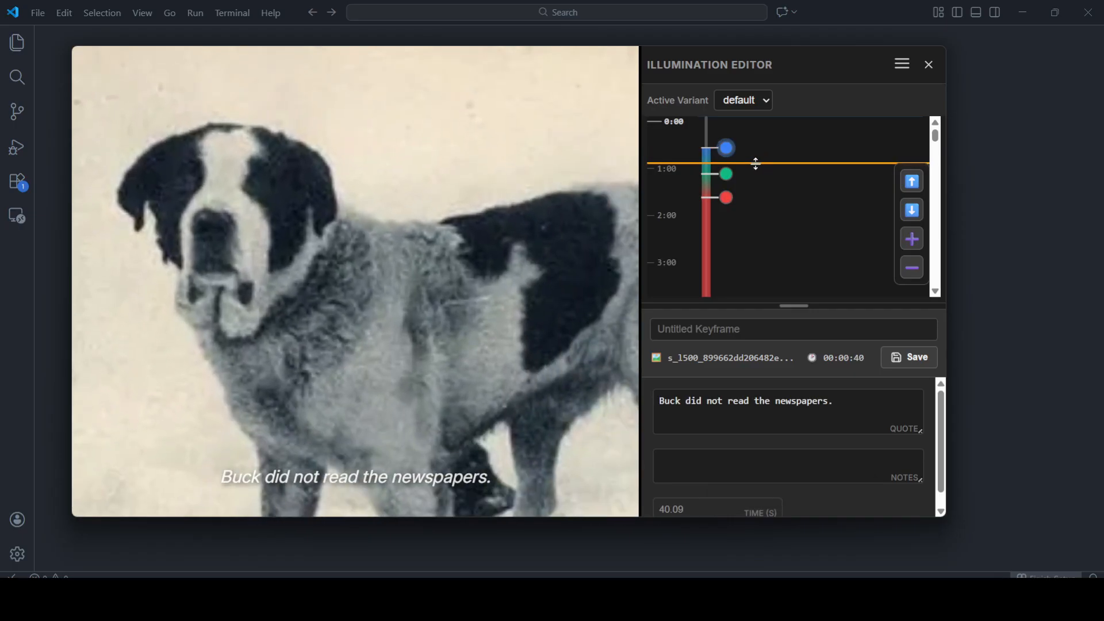
mouse_move(481, 246)
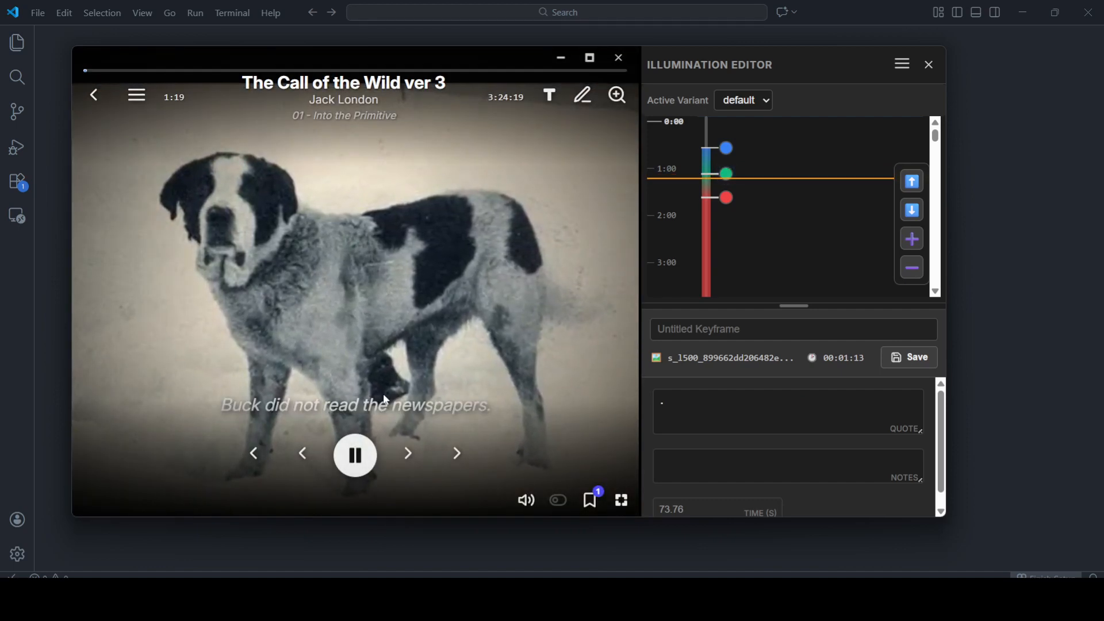
click(413, 315)
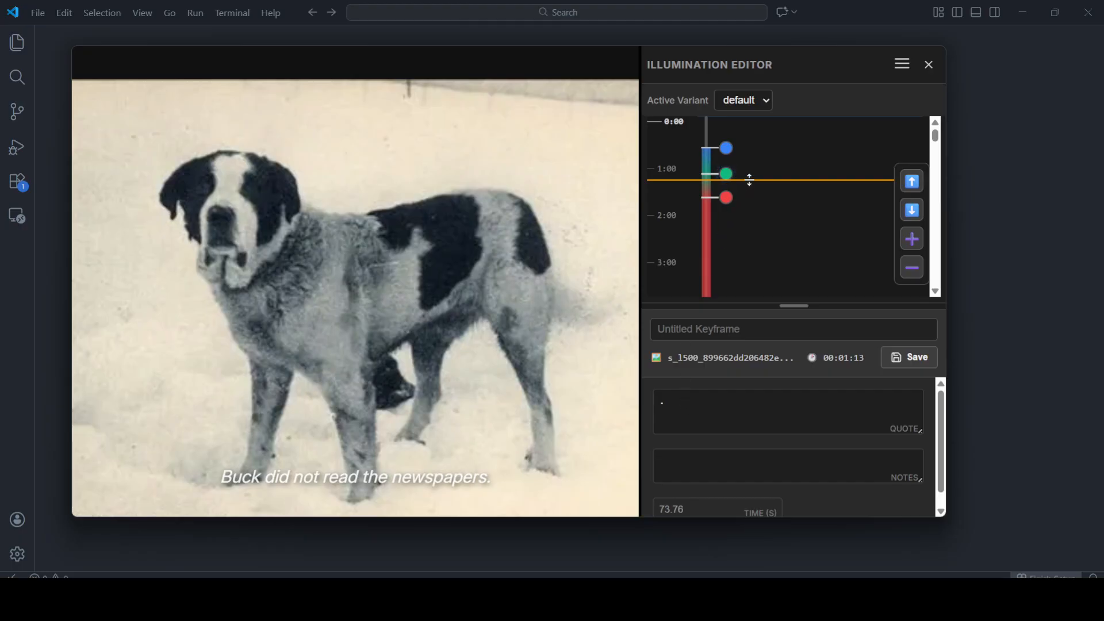
- Add the "View to the west, 1870" photo from the browser's Santa Clara Valley image search as a keyframe at 1:53
drag(746, 180, 746, 205)
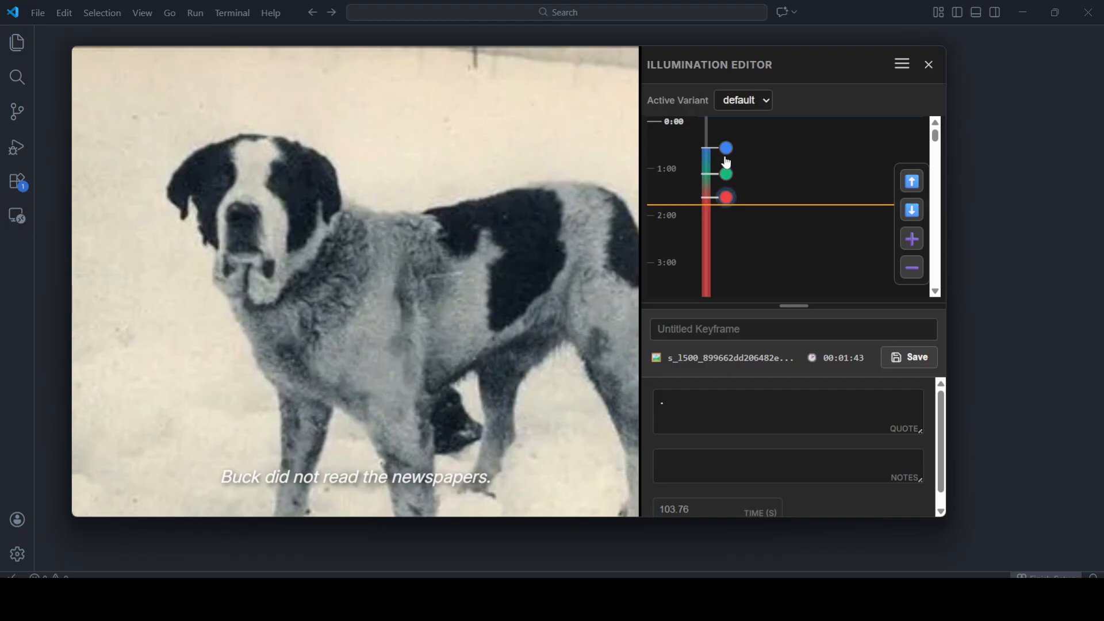
scroll(716, 174, up, 2)
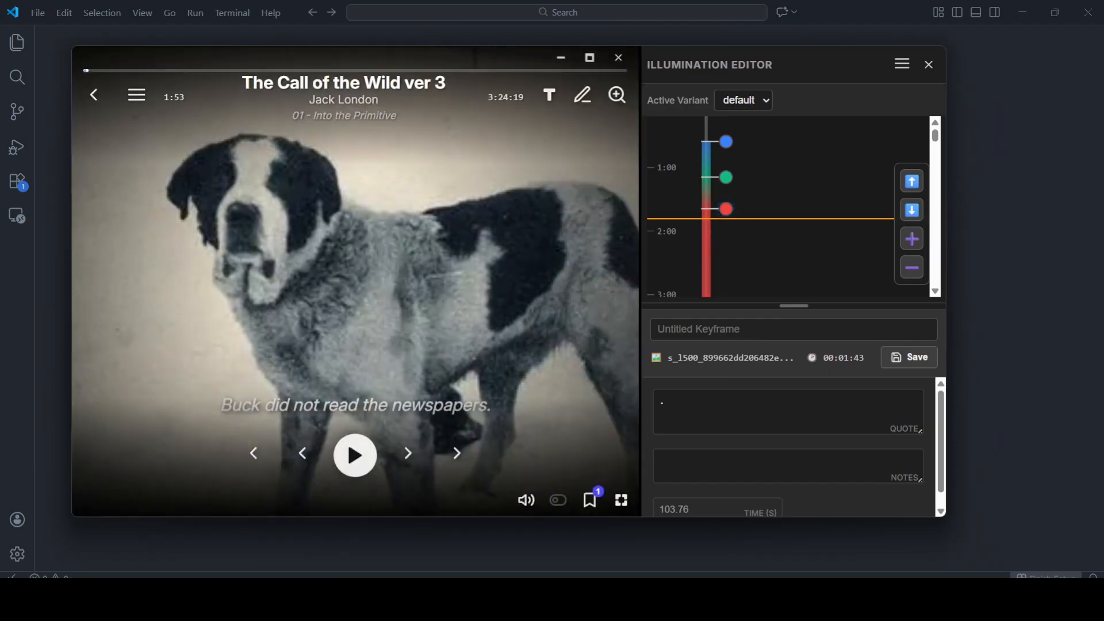
click(334, 604)
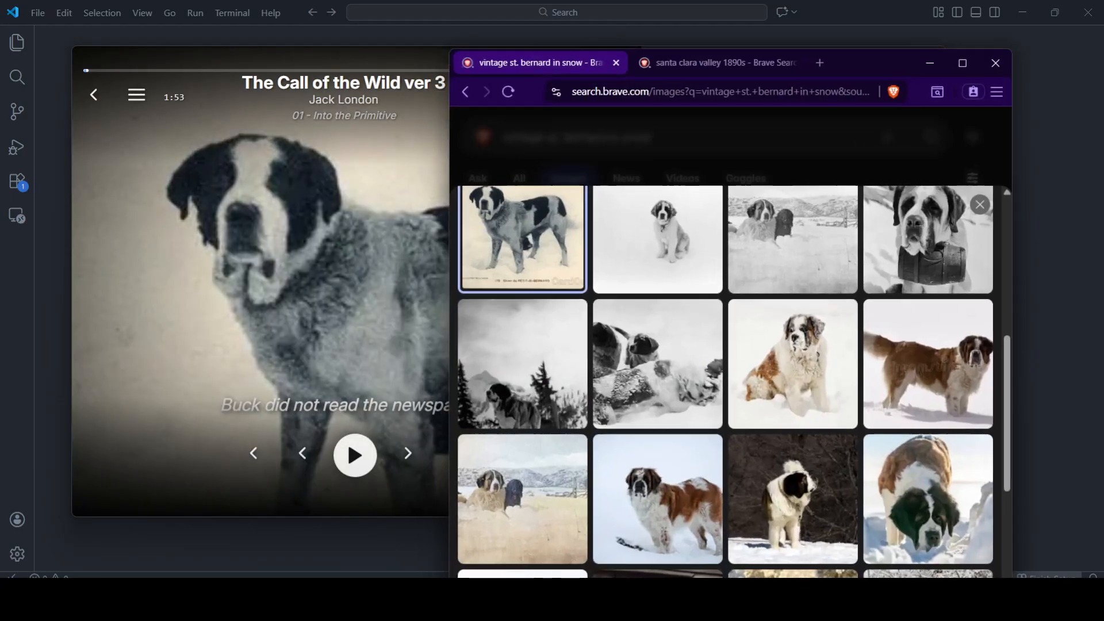
click(701, 64)
drag(733, 372, 306, 283)
click(344, 56)
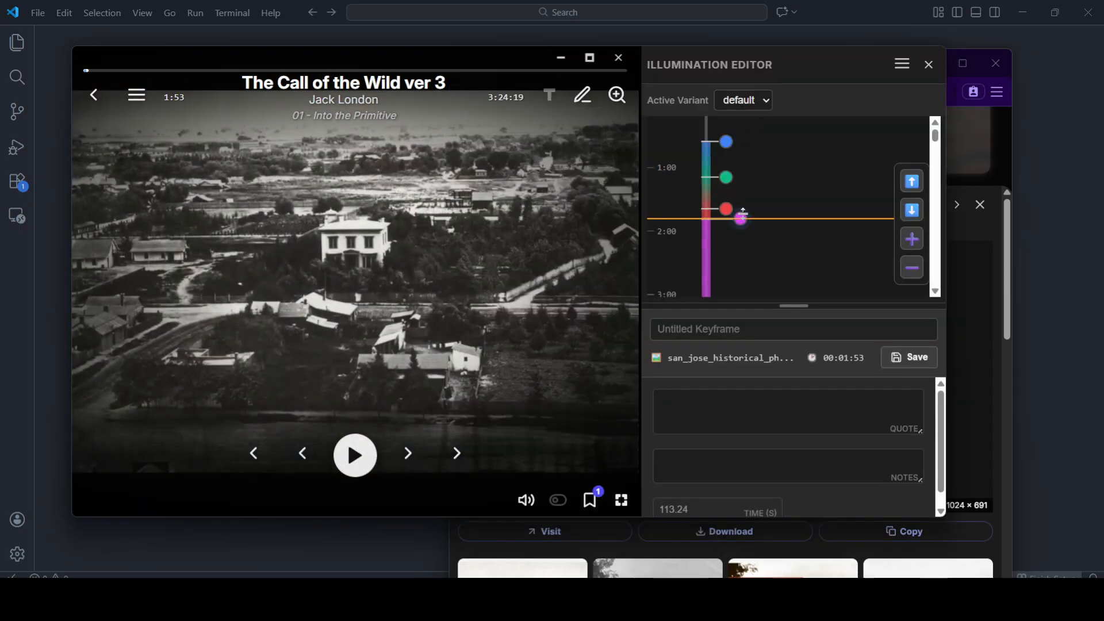
- Move the valley photo keyframe to 2:10, scrub past it to preview the image change, and return the playhead to 1:00
drag(740, 214, 739, 231)
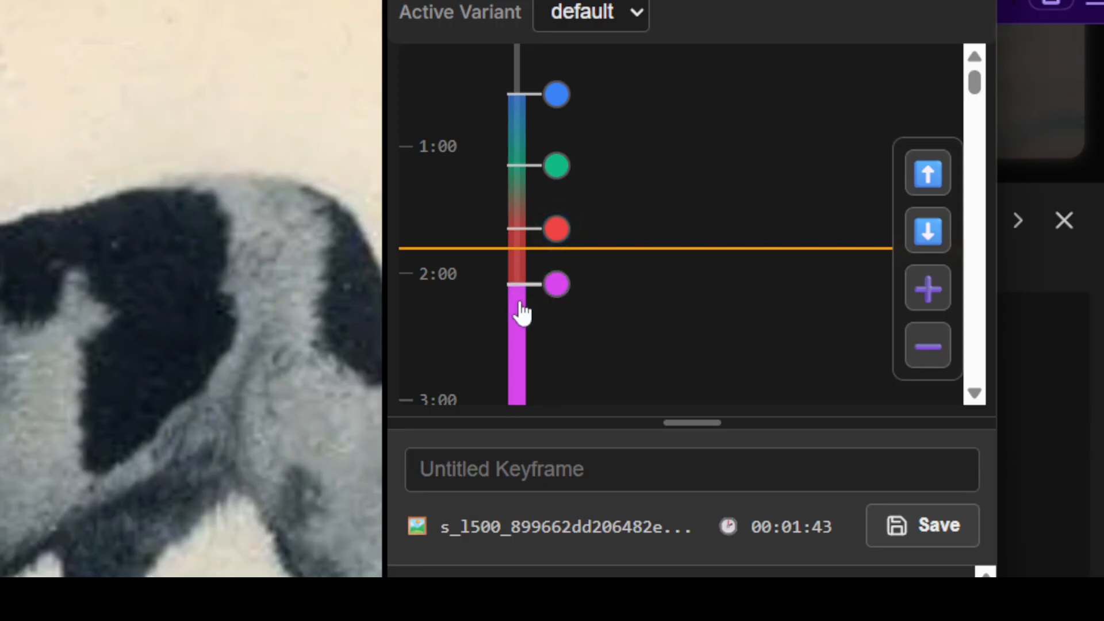
drag(643, 252, 645, 290)
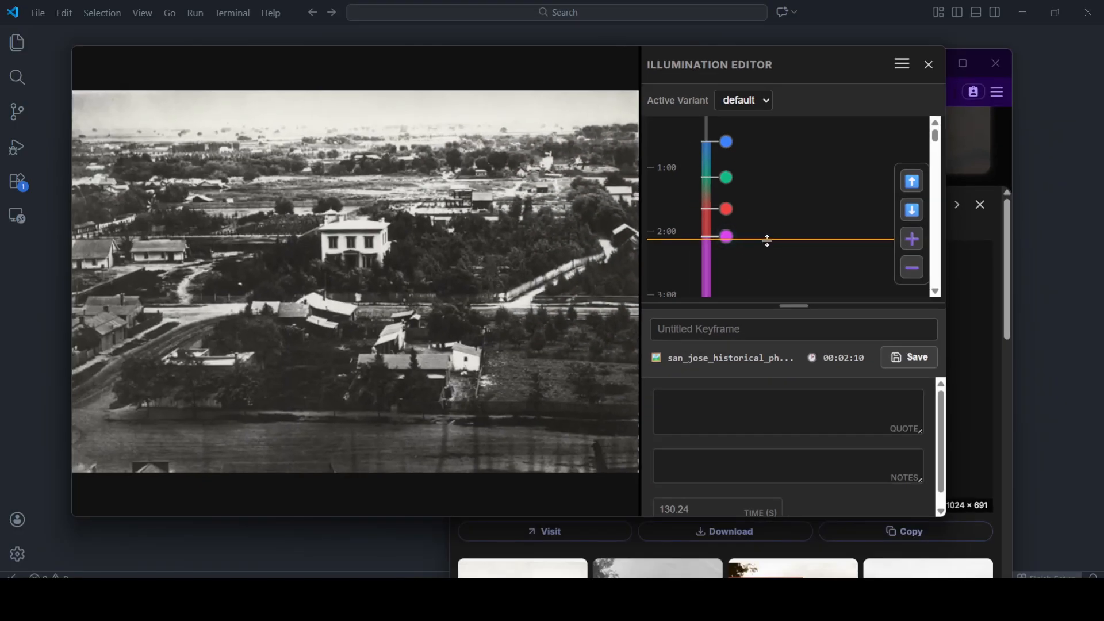
drag(767, 240, 777, 163)
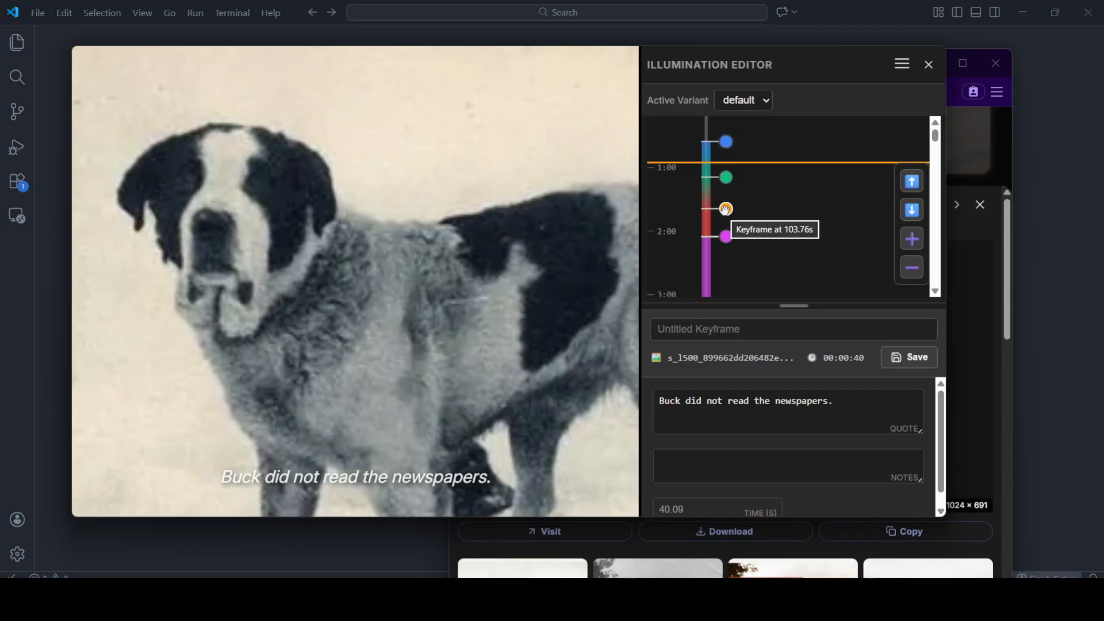
mouse_move(340, 218)
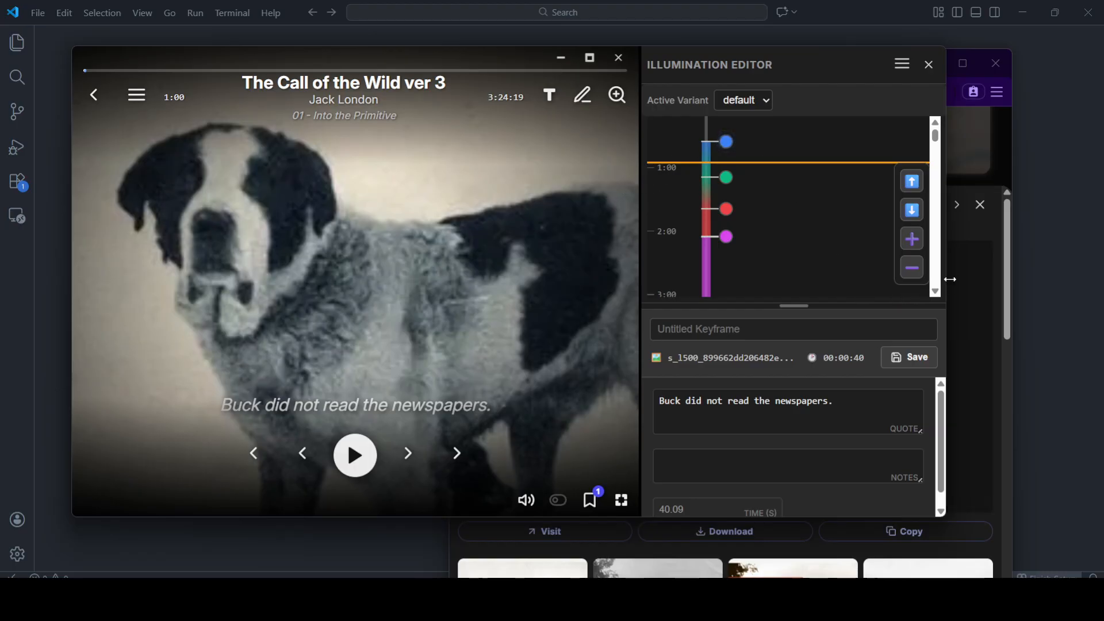
- Resize the player window to a wide and then a narrow layout, and scrub to 0:43 to check the image framing
drag(950, 279, 1093, 286)
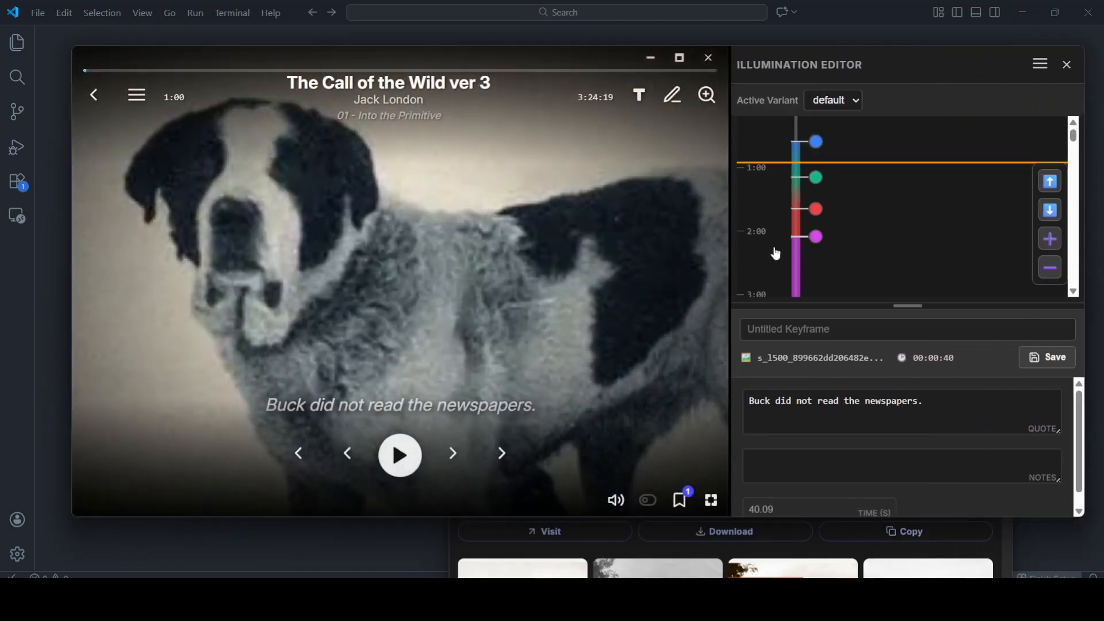
drag(1088, 268, 438, 239)
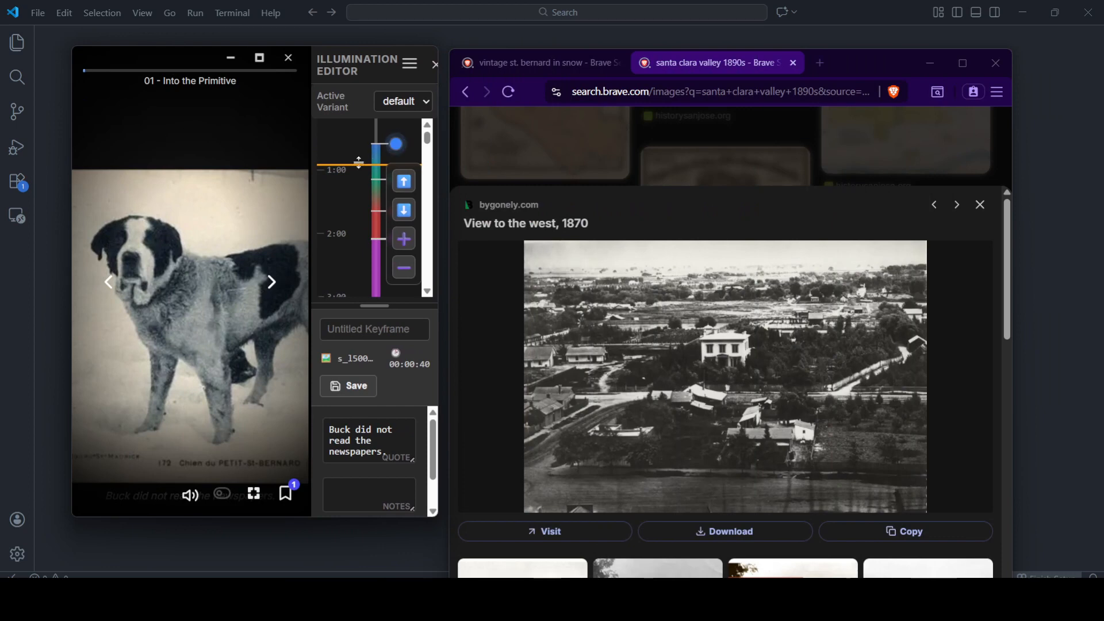
drag(359, 162, 366, 149)
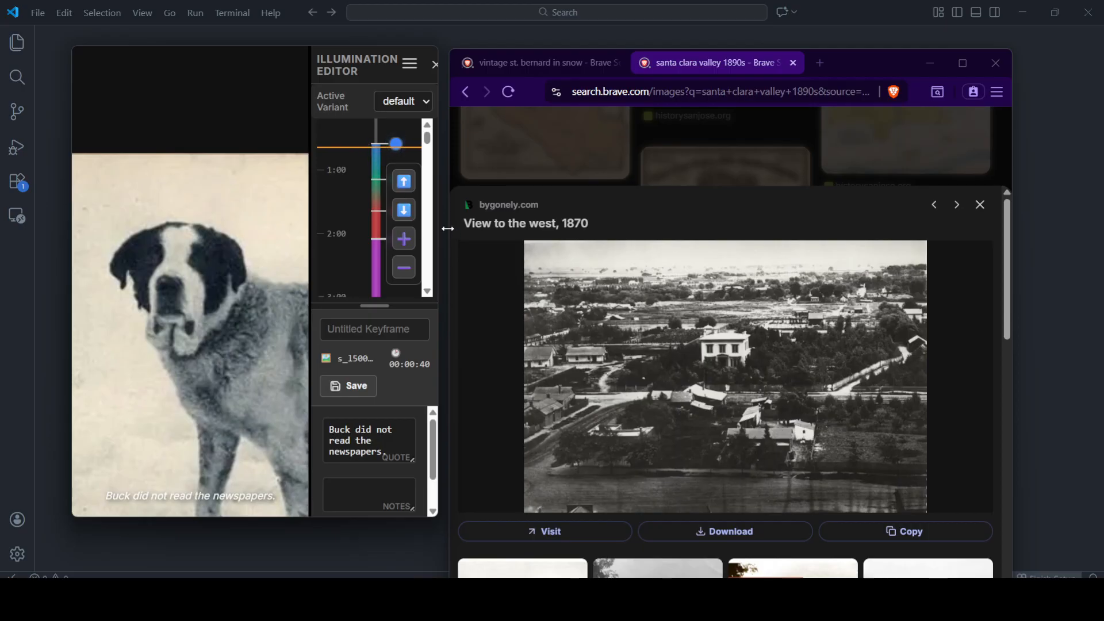
- Minimize the browser window and widen the player window back to a landscape layout
click(930, 65)
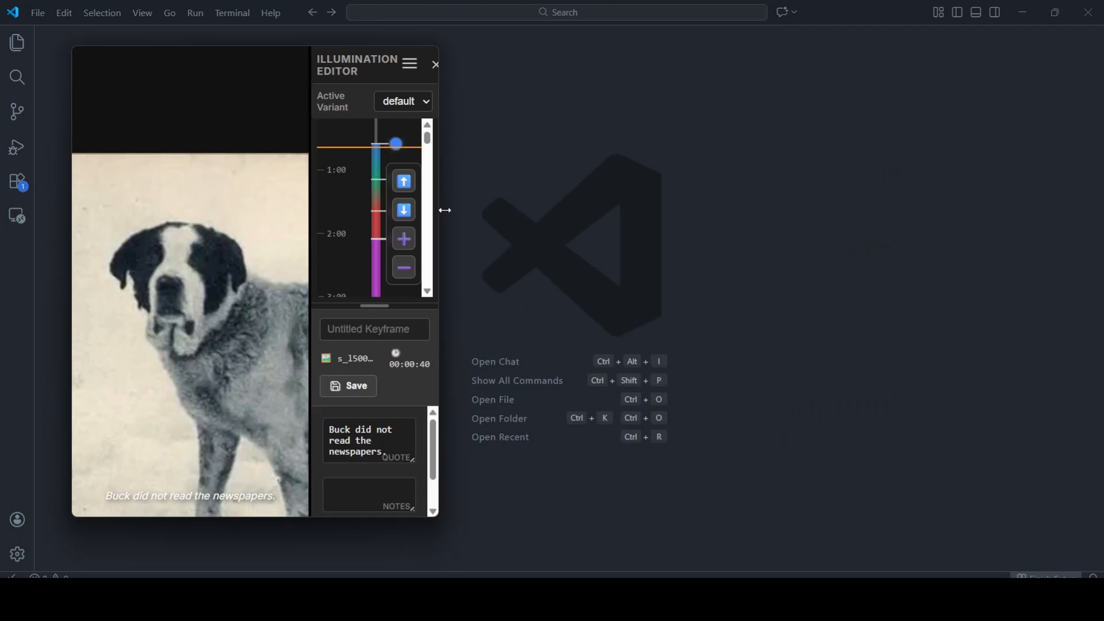
drag(443, 209, 923, 241)
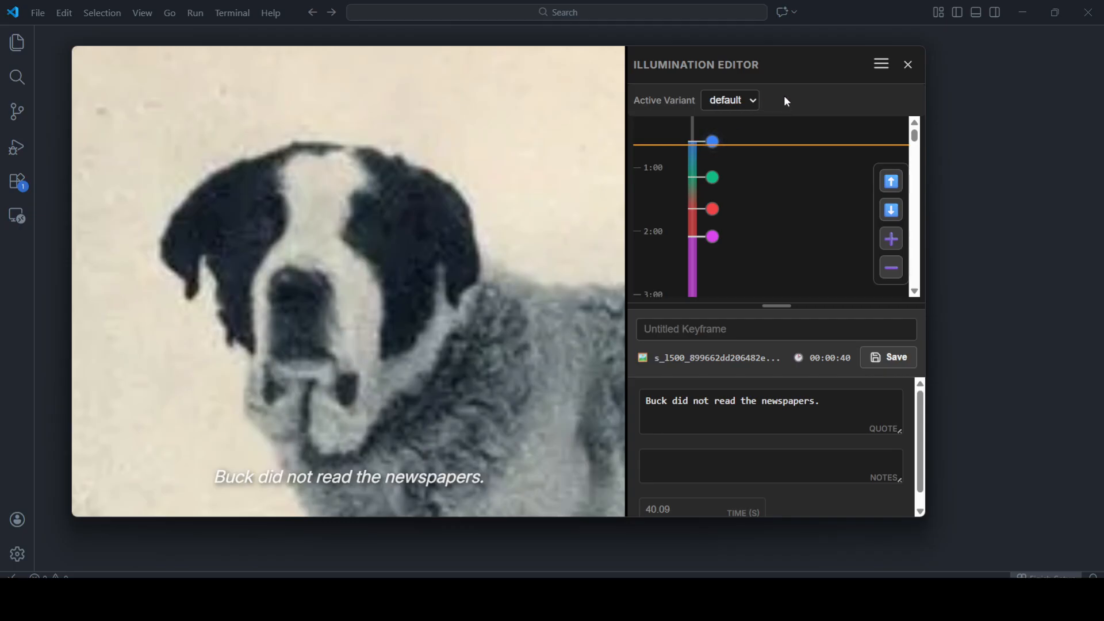
mouse_move(487, 173)
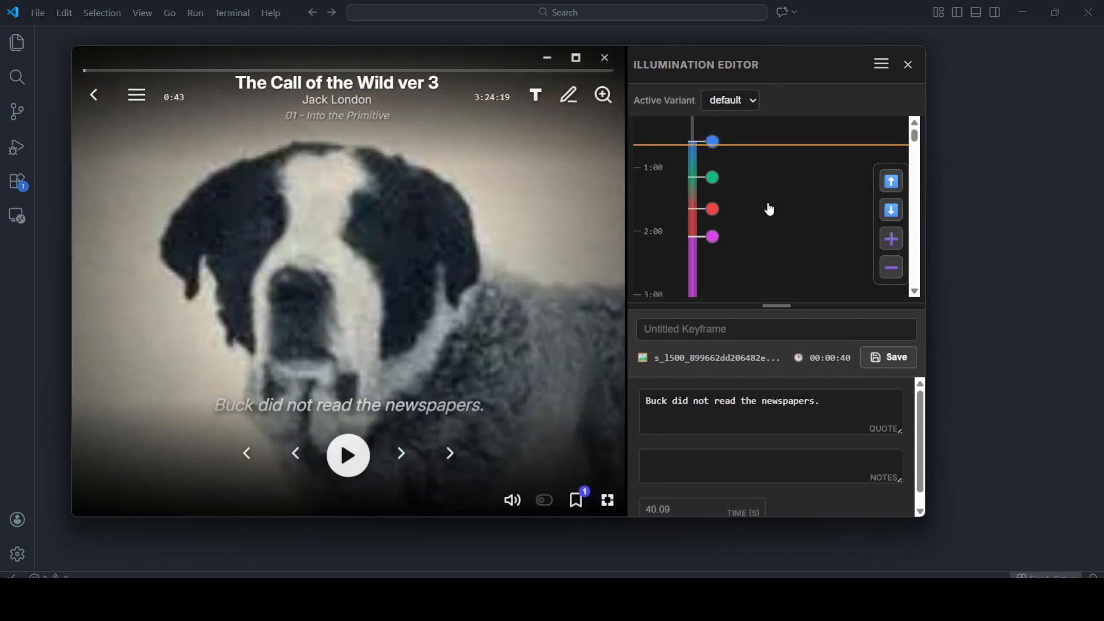